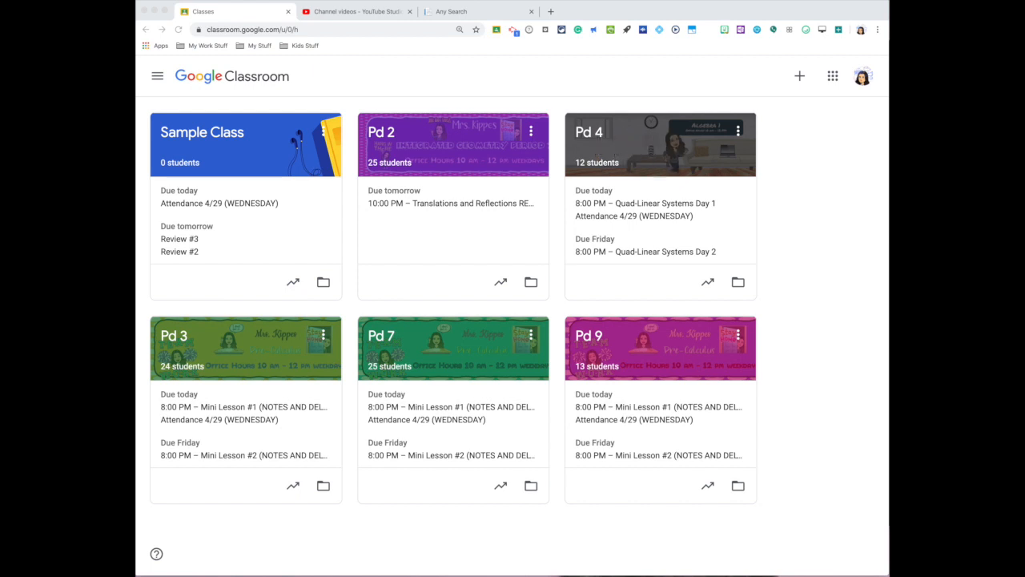
- Start a new quiz assignment in the classwork of Sample Class
left_click(212, 138)
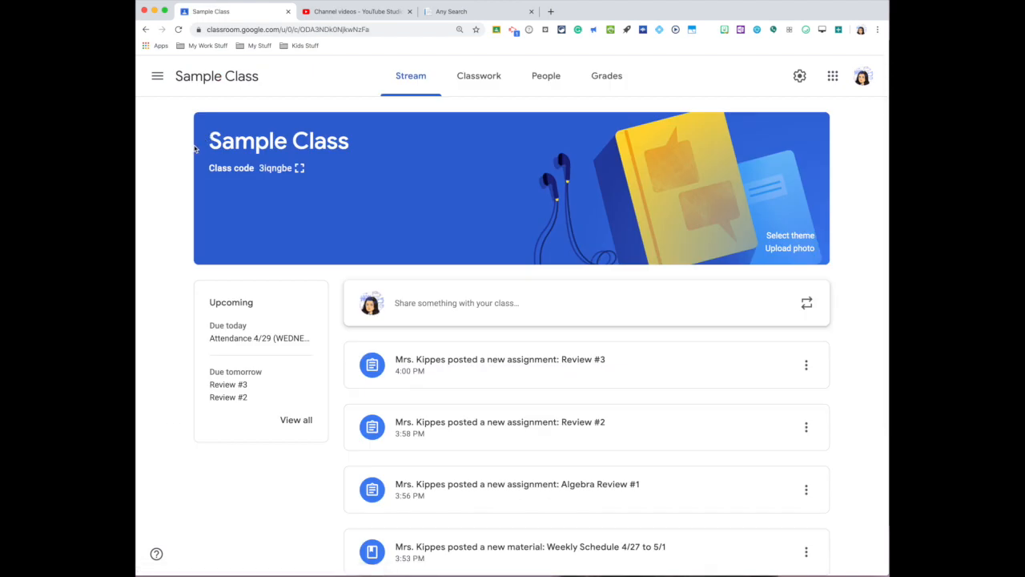
left_click(478, 78)
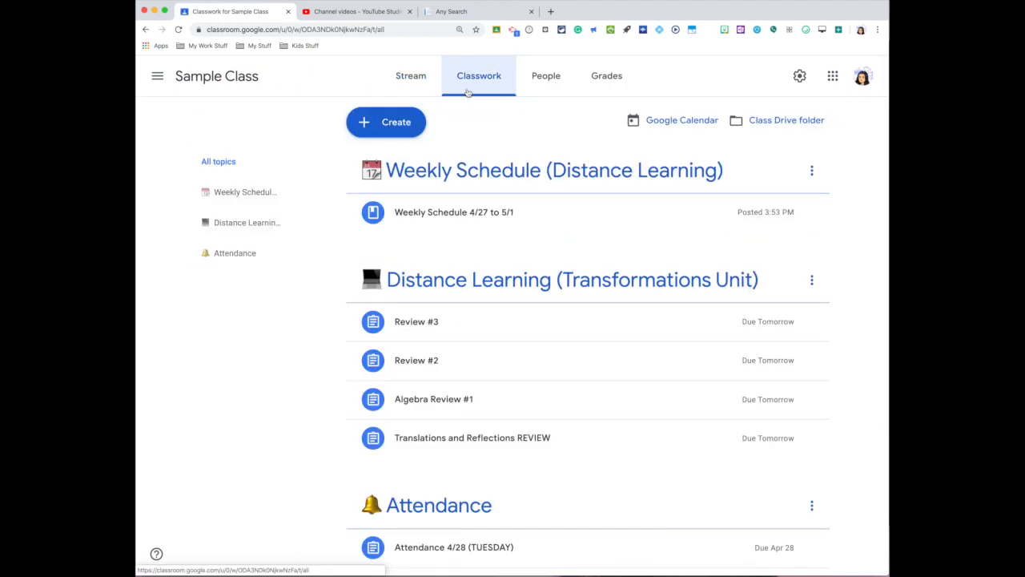
left_click(389, 128)
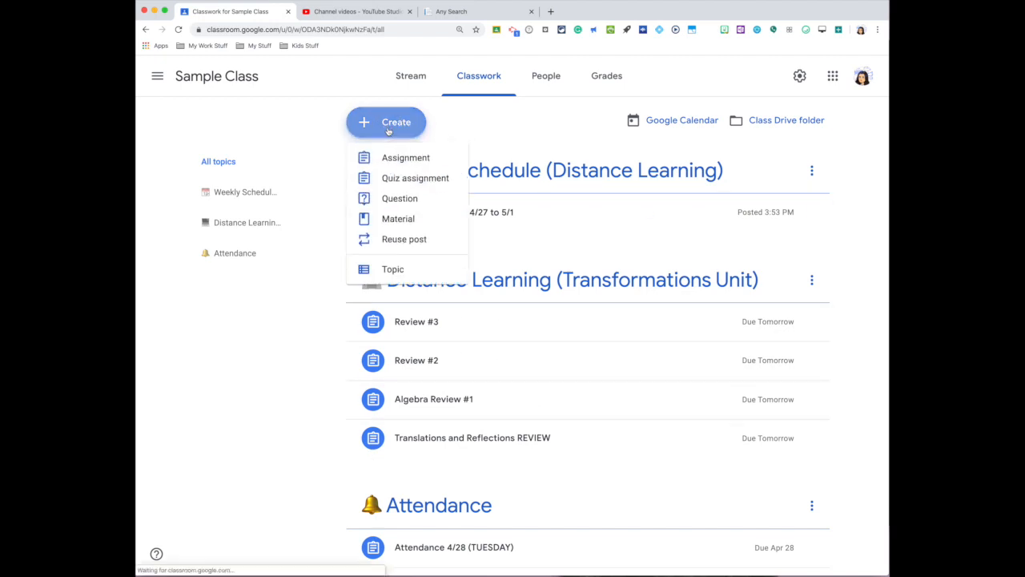
left_click(420, 184)
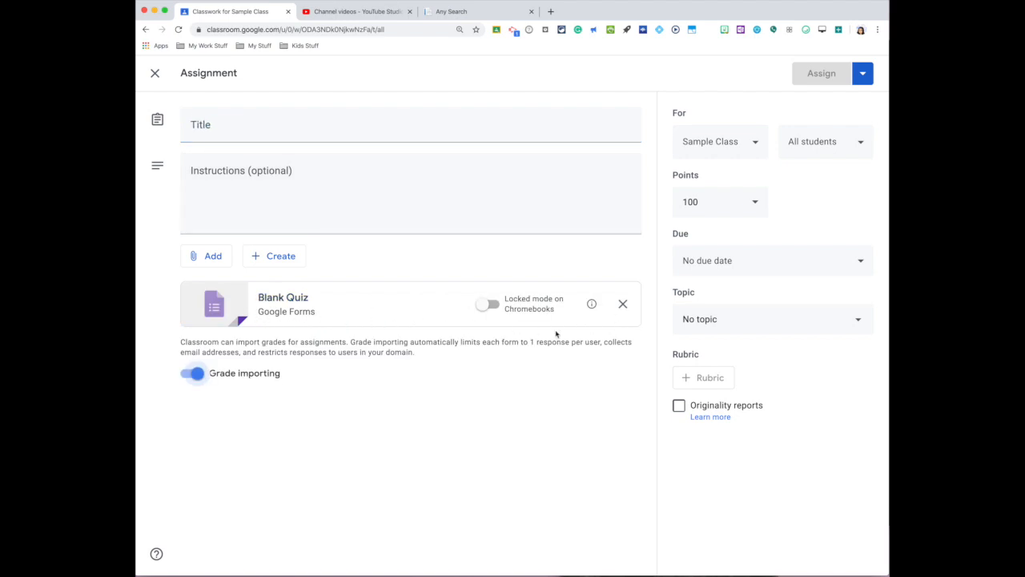
- Title the assignment "Quiz on Transformations"
left_click(209, 133)
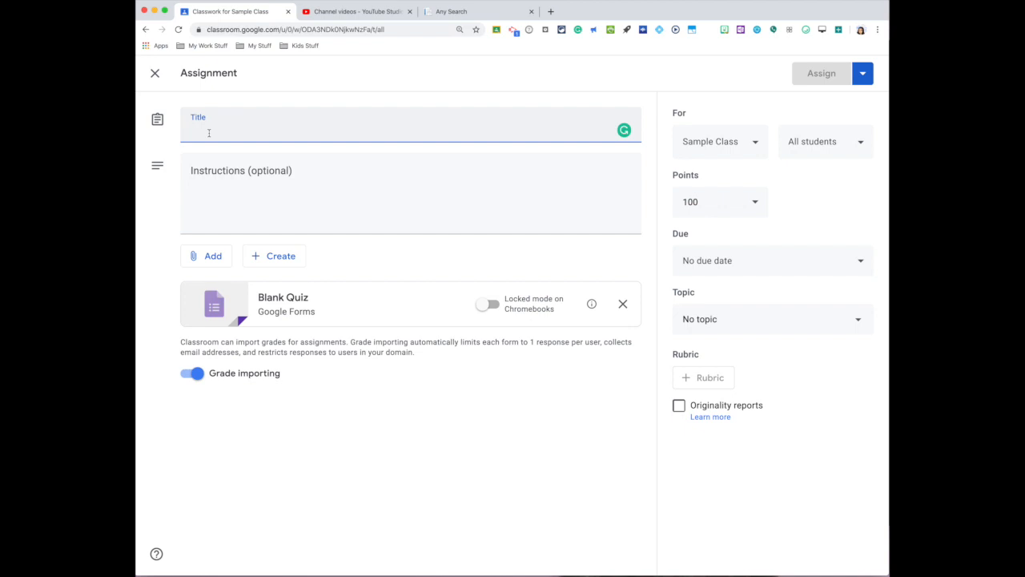
type("Quiz on Transformations")
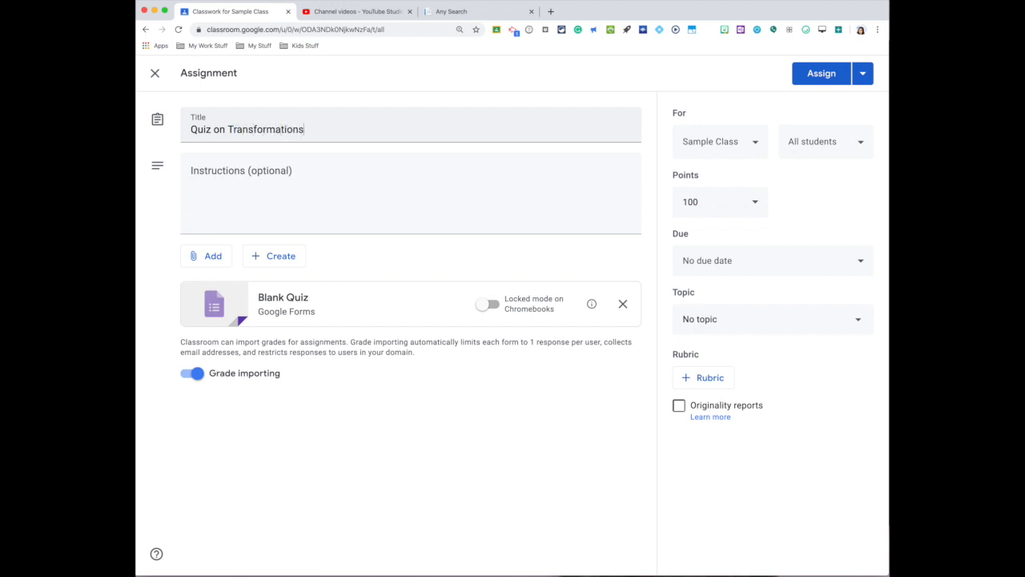
- Enter the assignment instructions "Click on the google form and complete. GOOD LUCK!!"
left_click(207, 173)
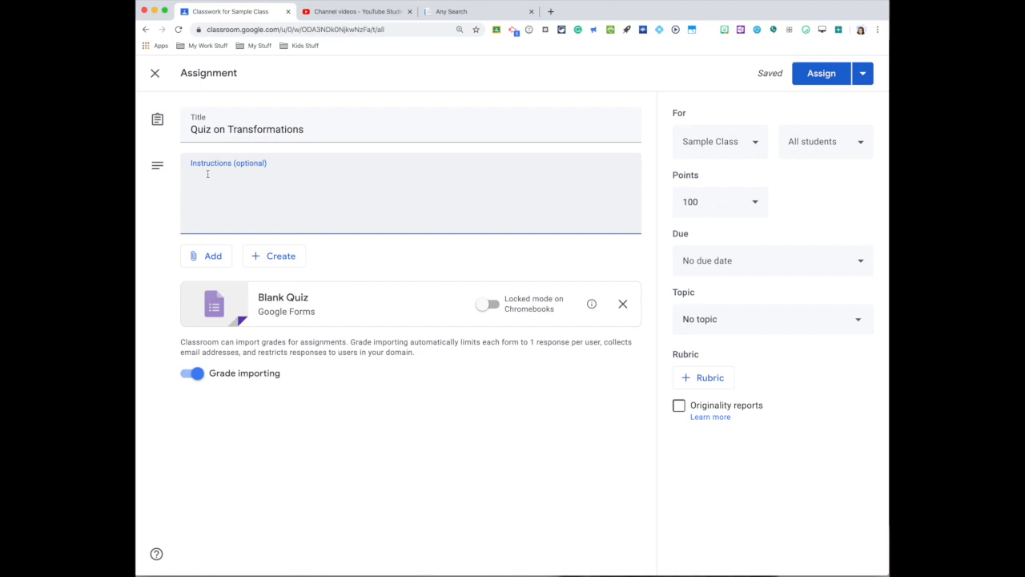
type("Click on the")
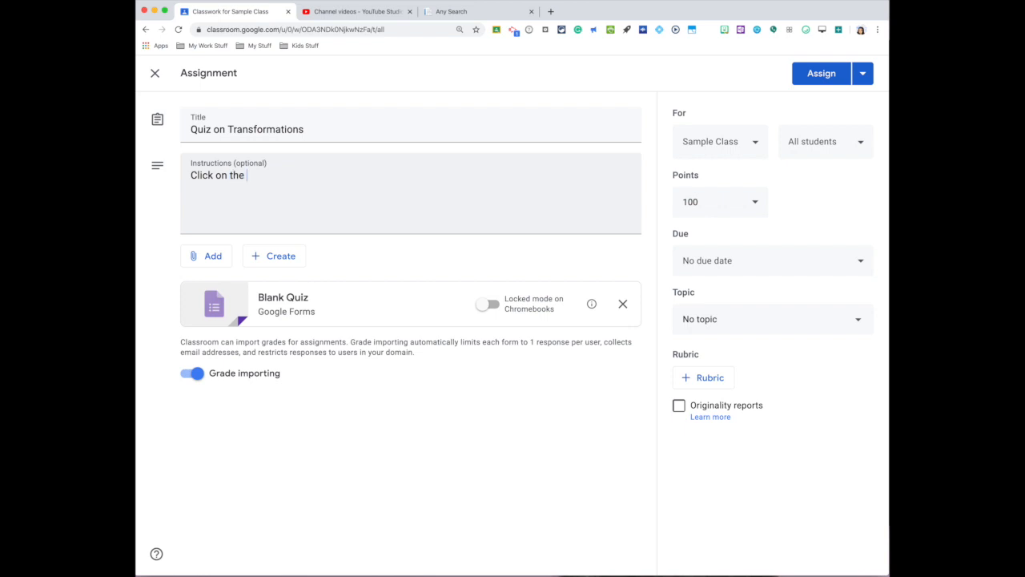
type(" fg")
key("BackSpace")
key("BackSpace")
type("gg")
type("ogle form and")
type(" complete")
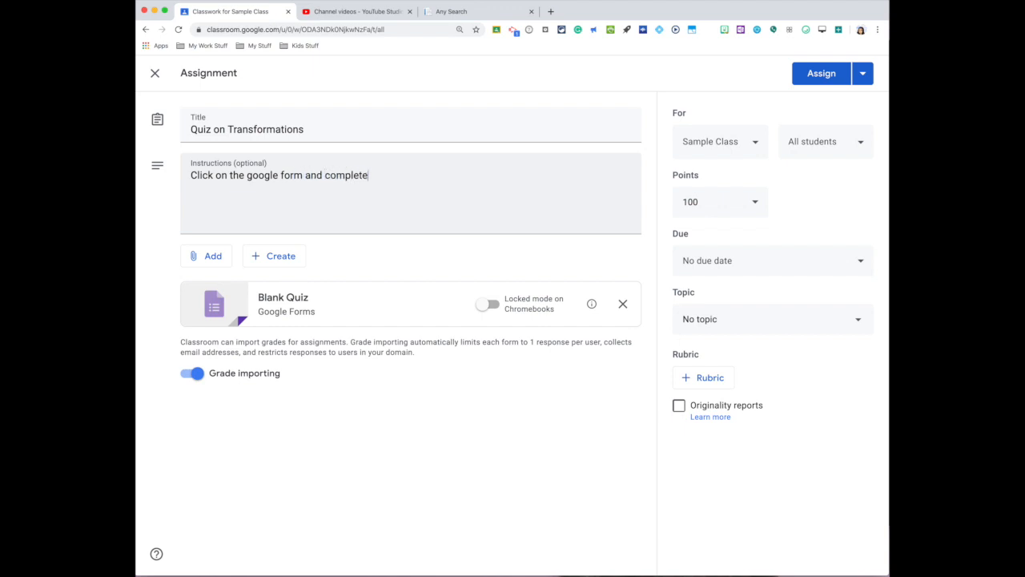
type(".  GOOD LUCK!!")
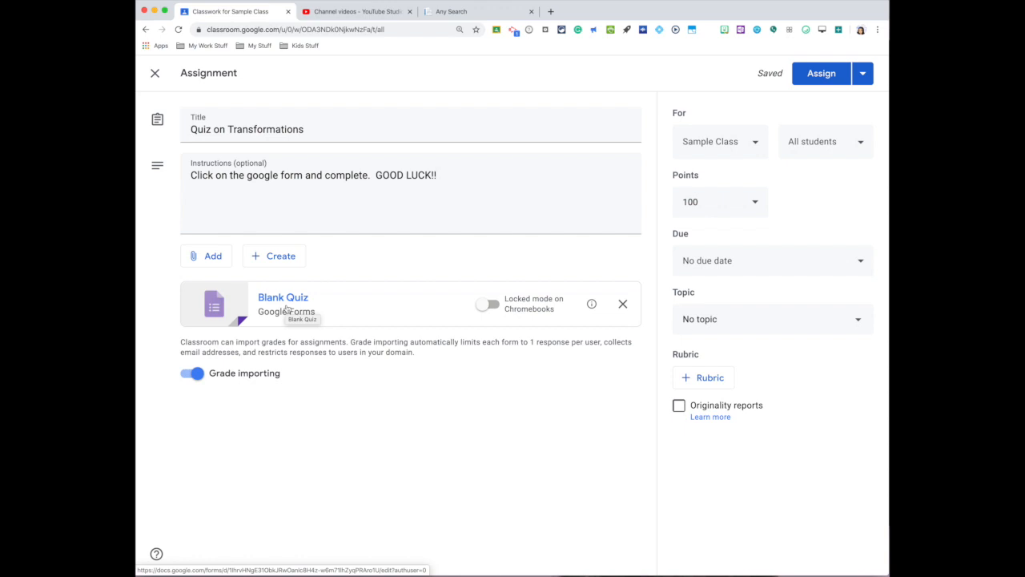
- Replace the Blank Quiz attachment with the Integrated Geometry (Translations and Reflections) Quiz form from My Drive's Forms > Integrated Geometry folder
left_click(624, 306)
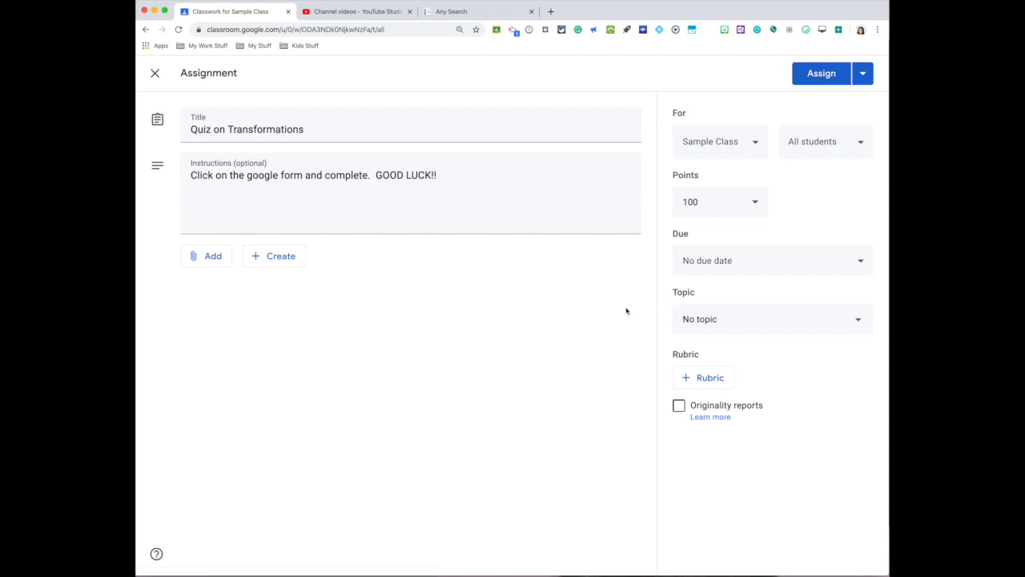
left_click(212, 258)
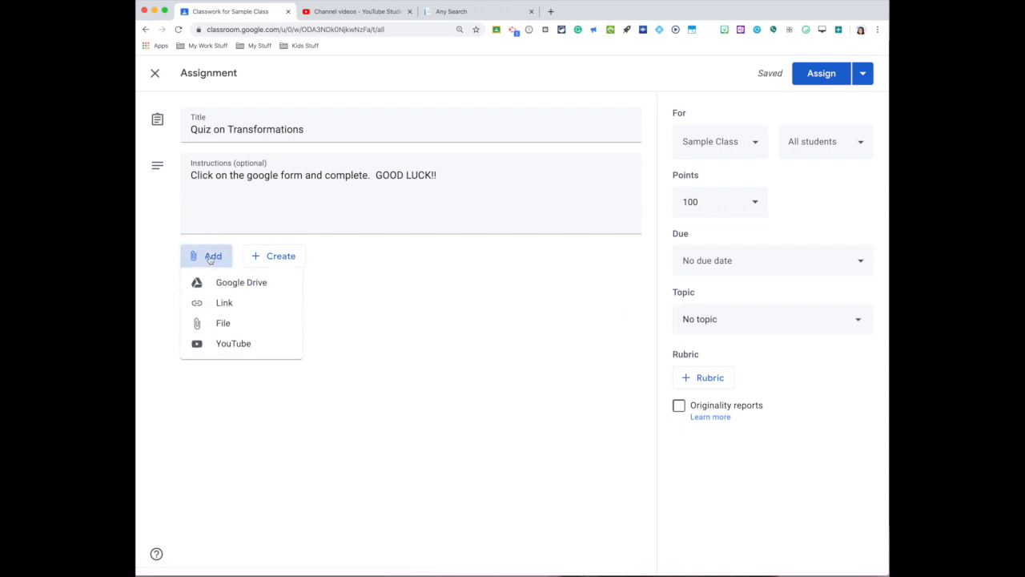
left_click(249, 284)
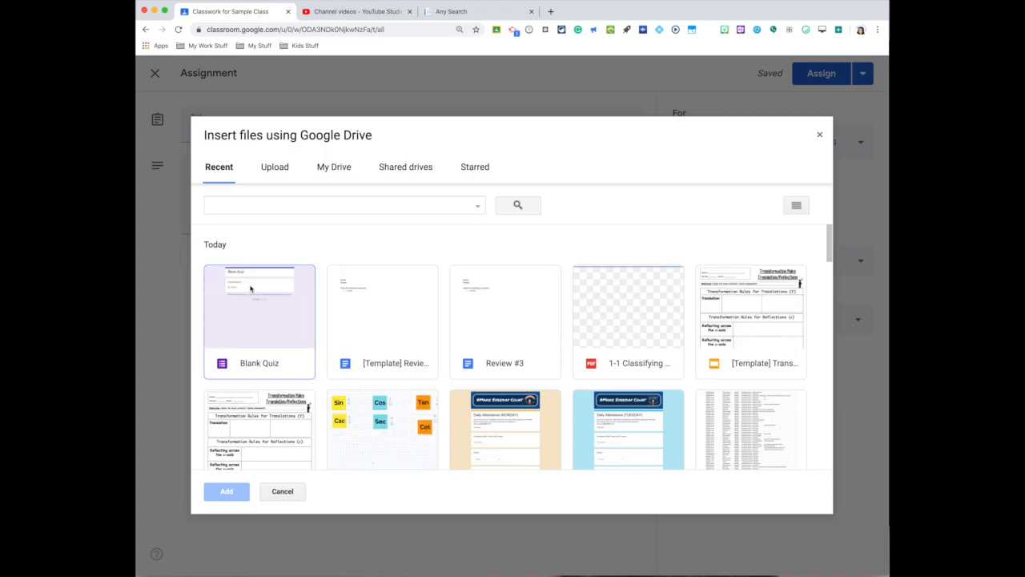
left_click(336, 170)
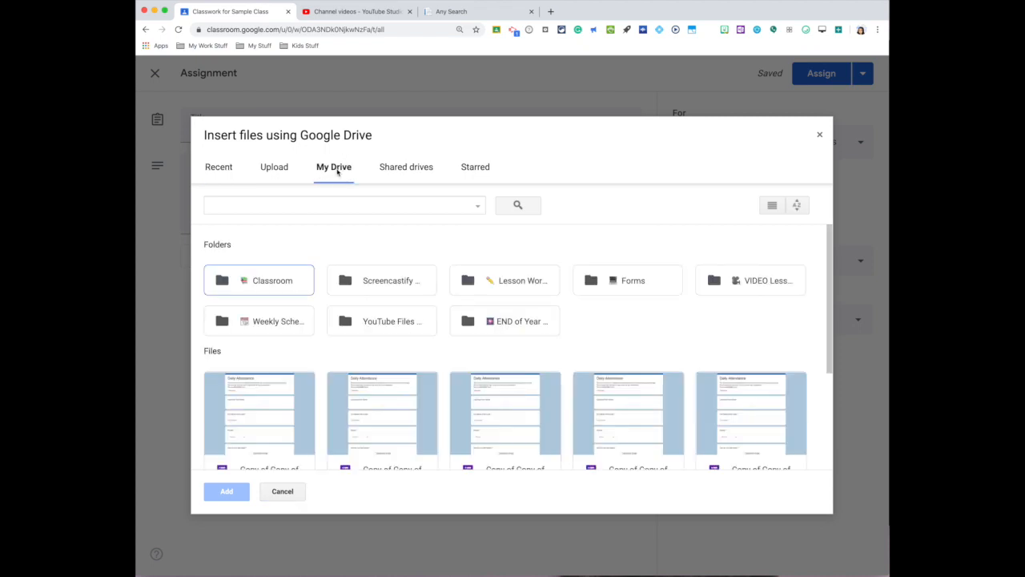
scroll(532, 374, "down", 1)
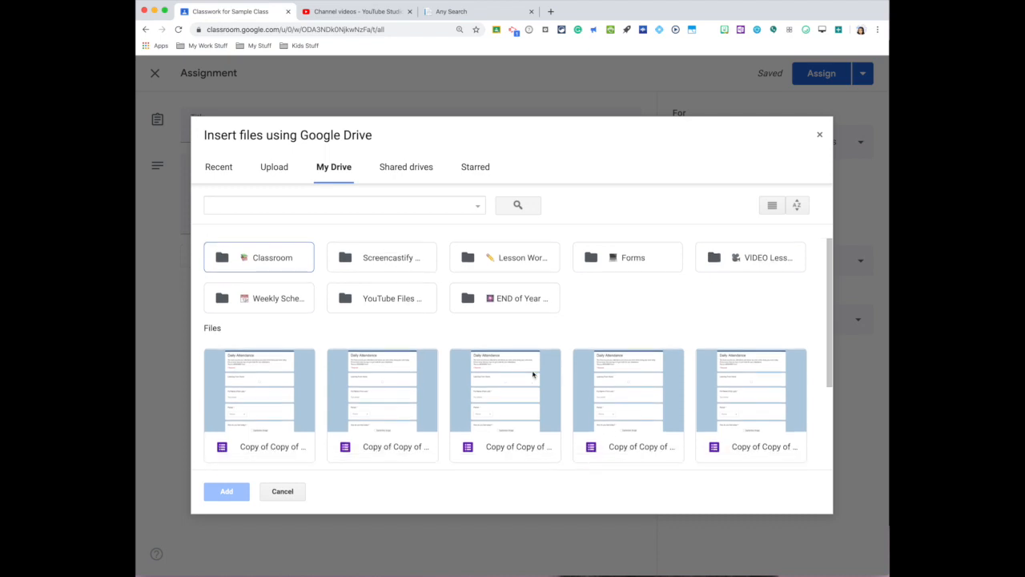
left_click(629, 253)
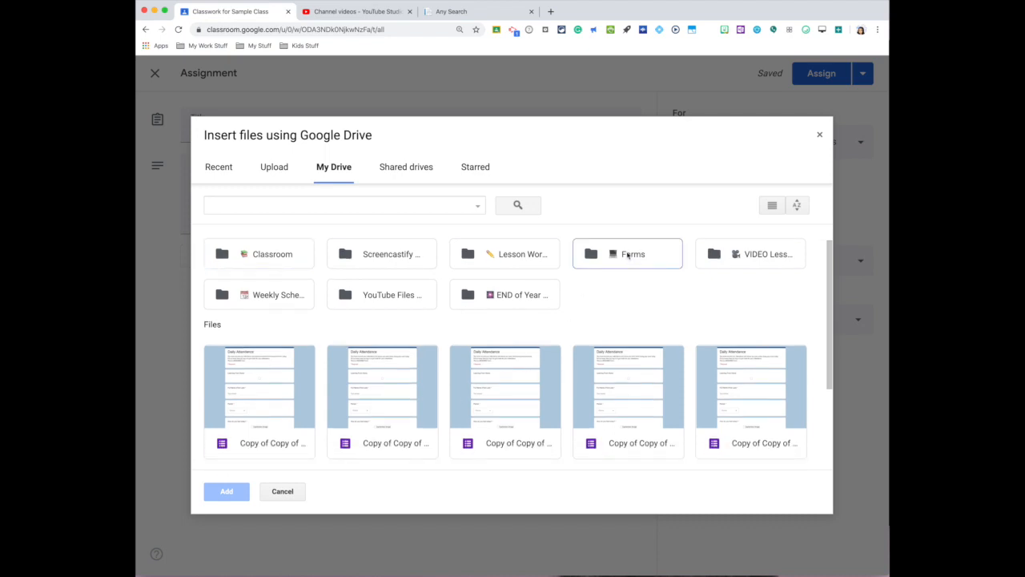
double_click(628, 254)
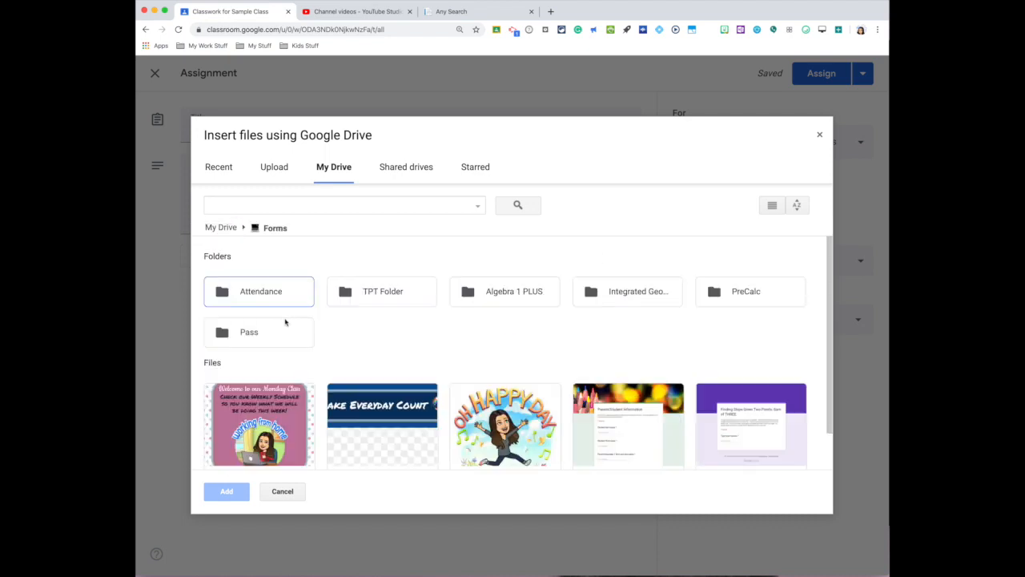
scroll(382, 352, "down", 1)
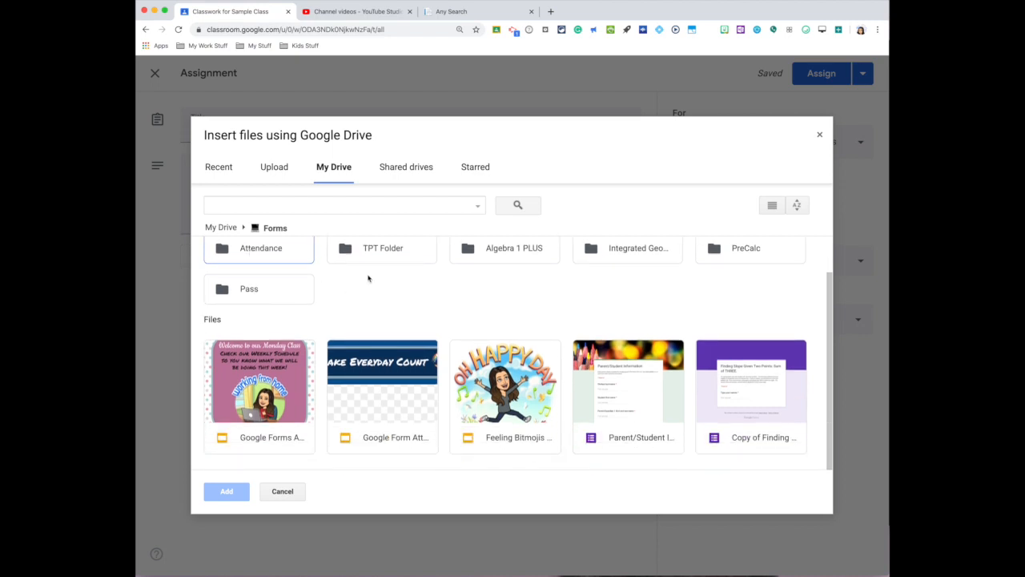
double_click(638, 251)
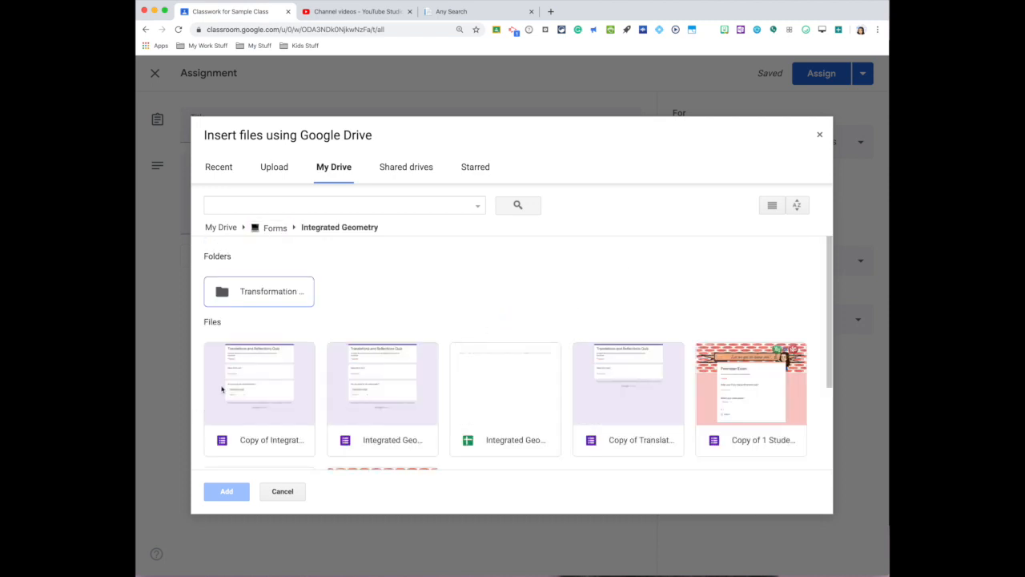
left_click(387, 371)
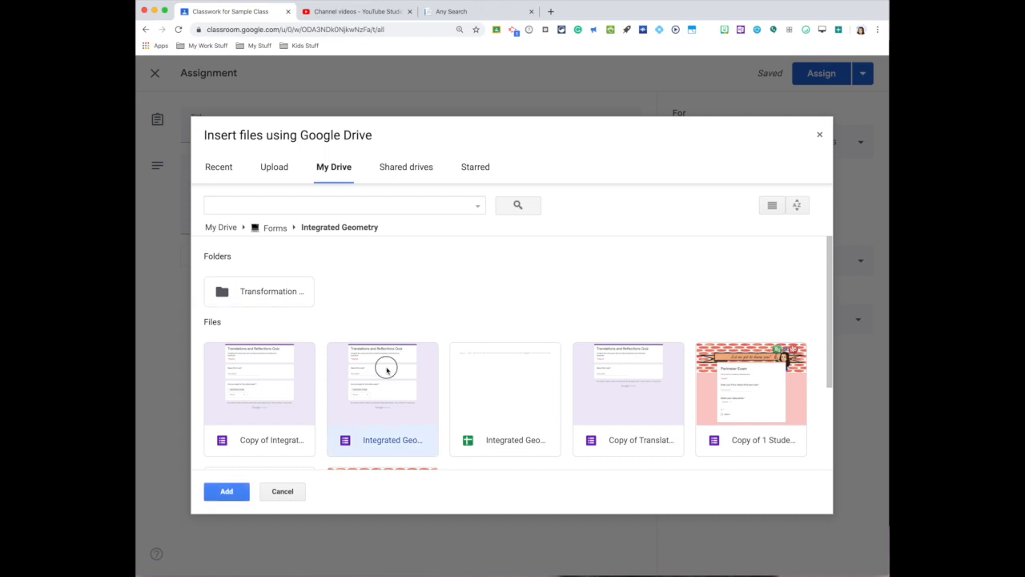
double_click(387, 370)
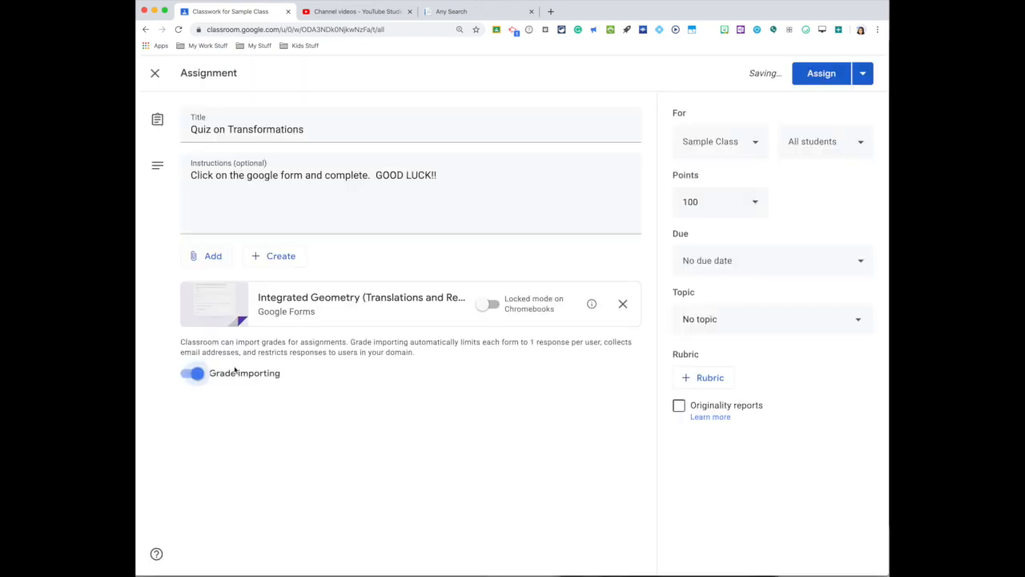
- Open the attached quiz form and review its sections and questions from the introduction through to the closing question
left_click(309, 300)
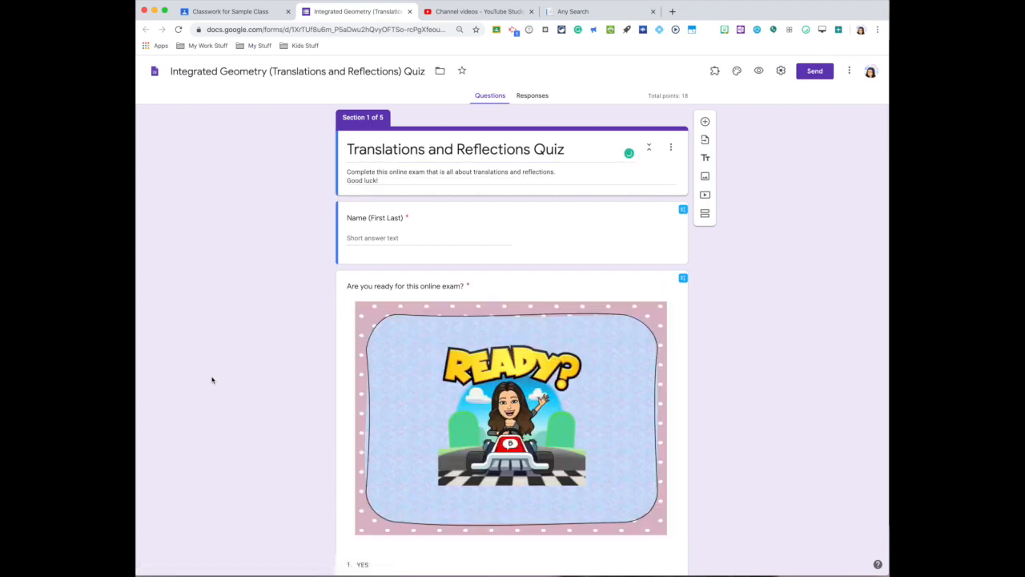
scroll(212, 380, "down", 1)
scroll(213, 379, "up", 1)
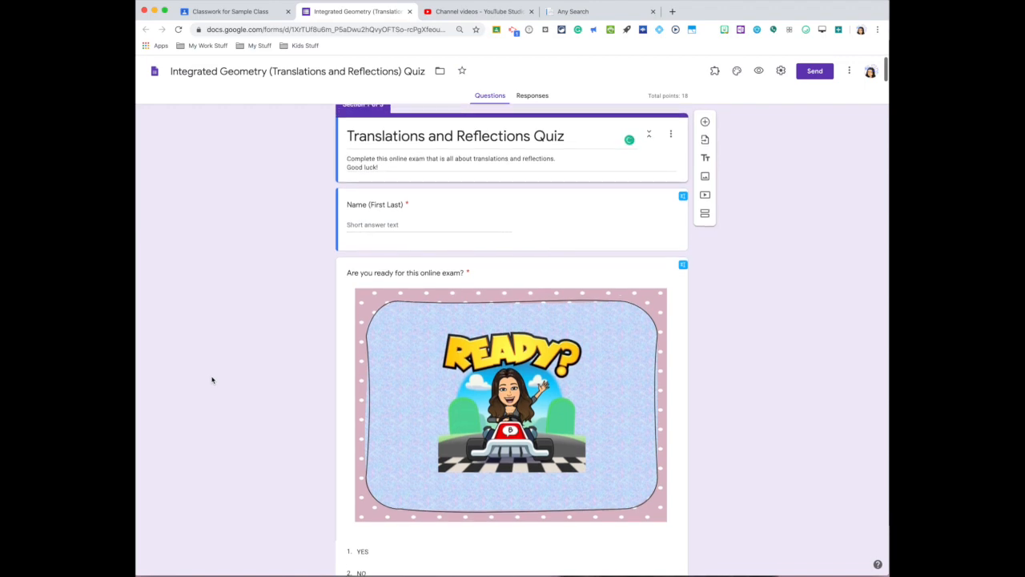
scroll(213, 380, "up", 1)
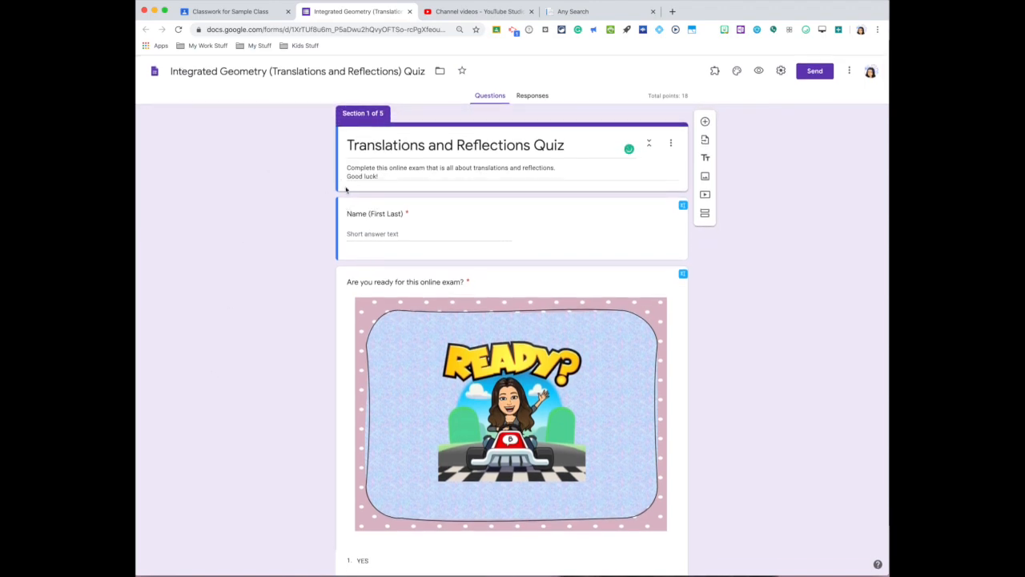
scroll(281, 230, "down", 3)
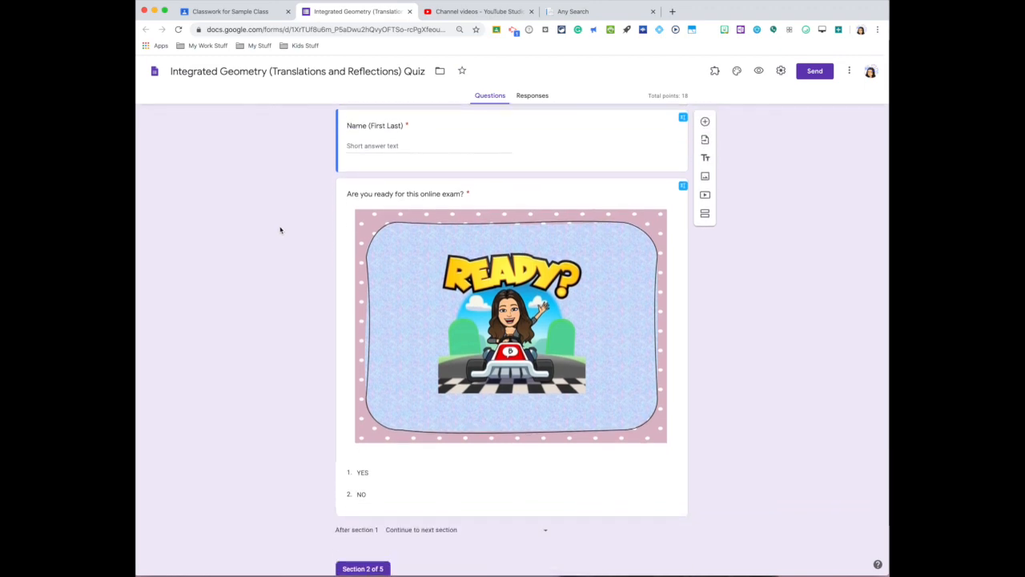
scroll(281, 230, "down", 2)
scroll(279, 230, "down", 1)
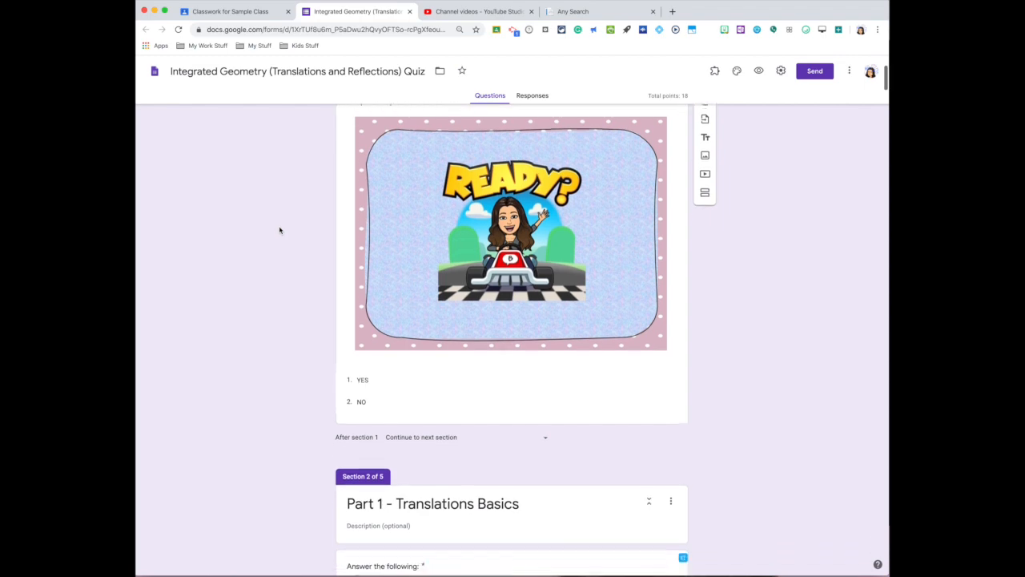
scroll(279, 230, "down", 10)
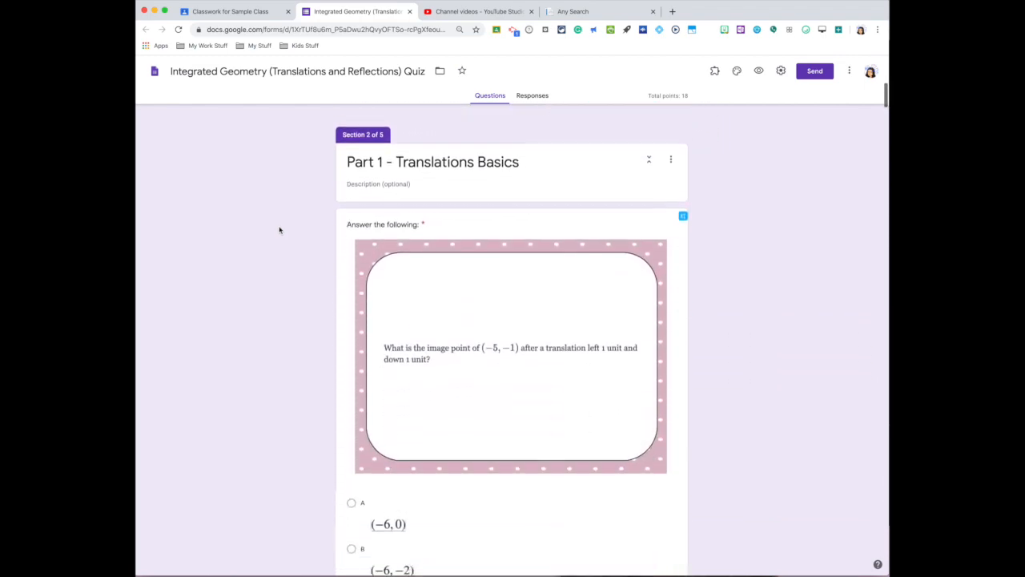
scroll(279, 230, "down", 1)
scroll(278, 229, "down", 2)
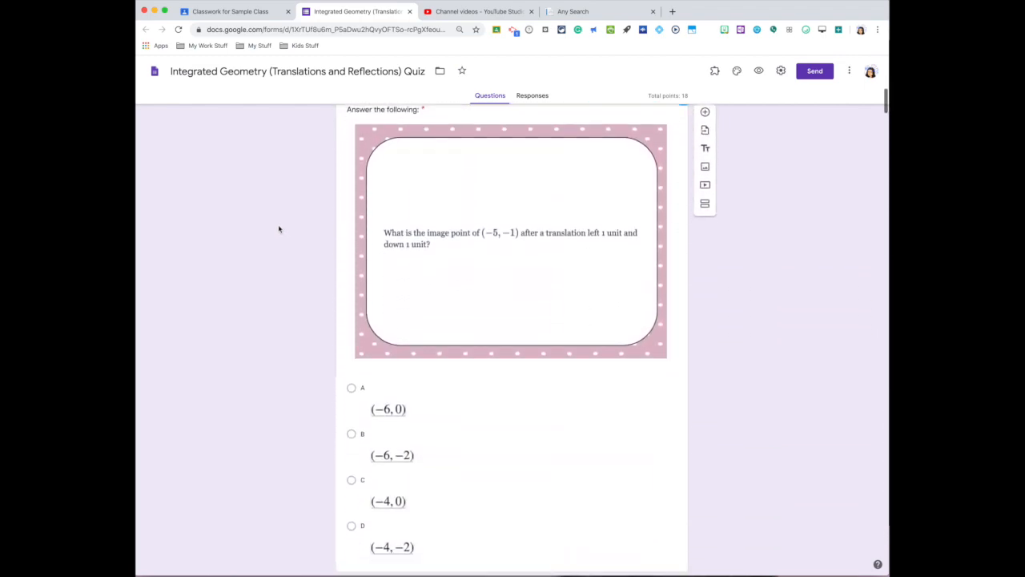
scroll(279, 229, "down", 8)
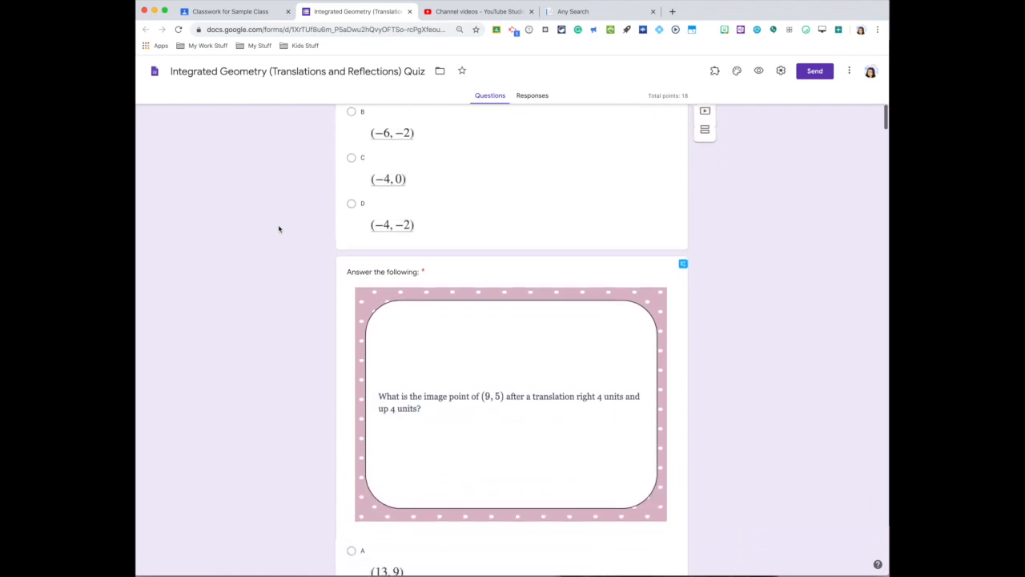
scroll(279, 229, "down", 4)
scroll(278, 230, "up", 20)
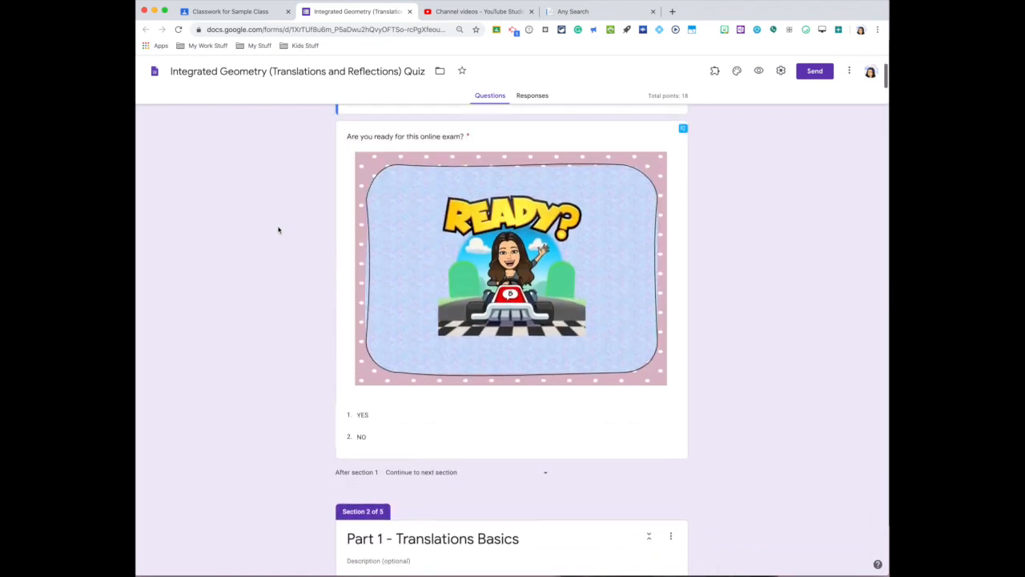
scroll(279, 230, "down", 20)
scroll(280, 230, "down", 20)
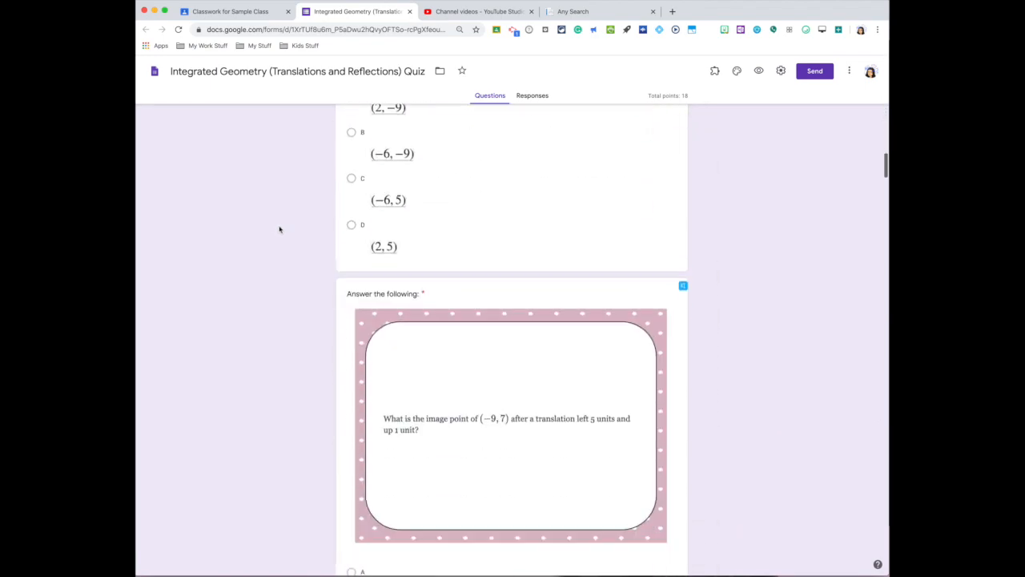
scroll(281, 230, "down", 20)
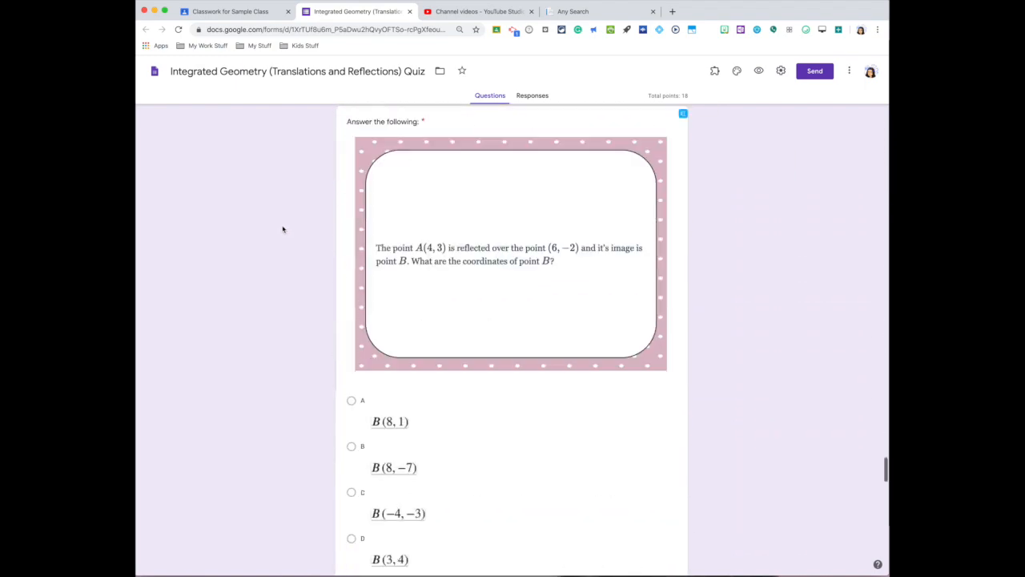
scroll(282, 229, "down", 20)
scroll(286, 229, "down", 3)
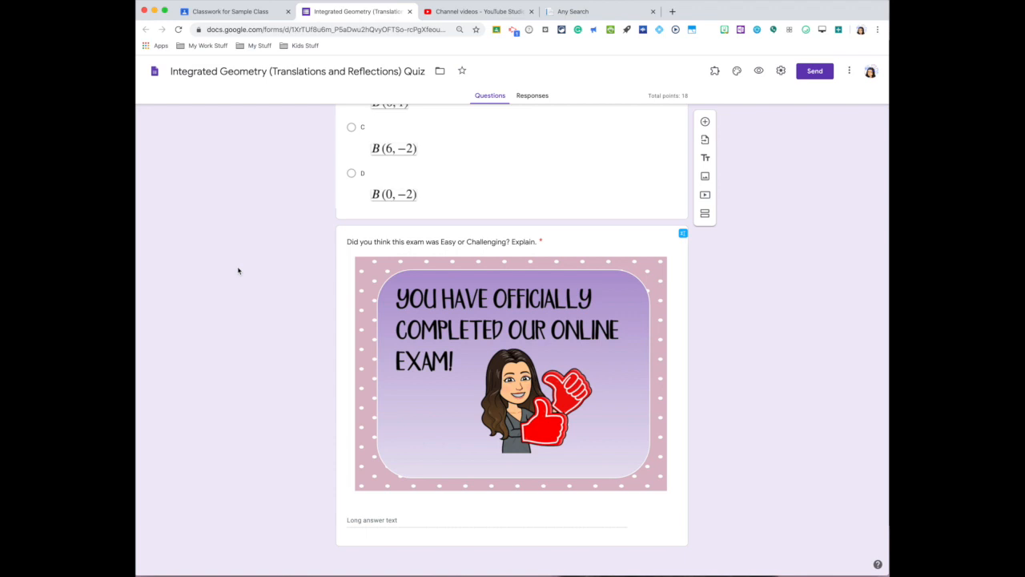
scroll(237, 271, "up", 2)
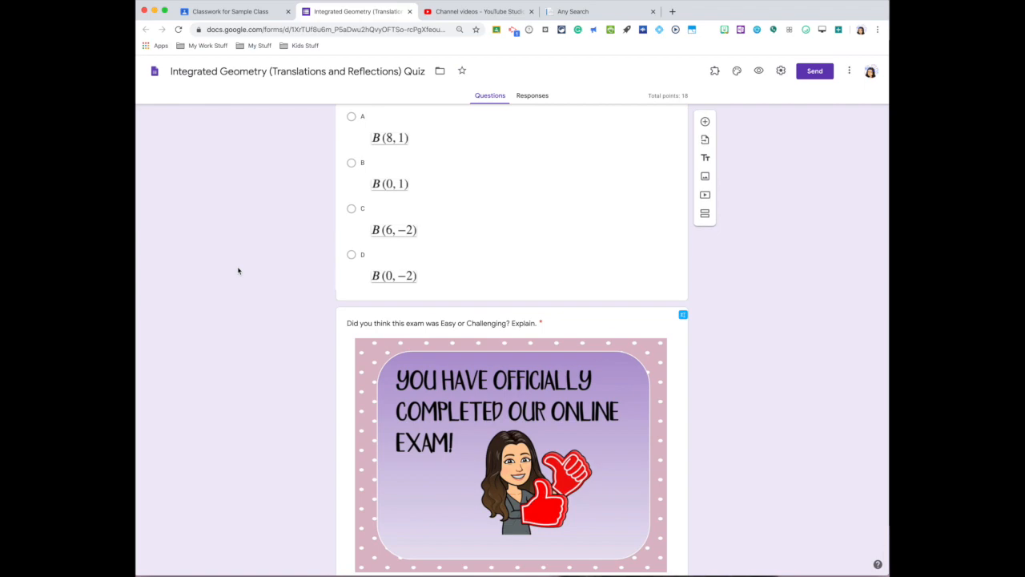
scroll(238, 271, "up", 20)
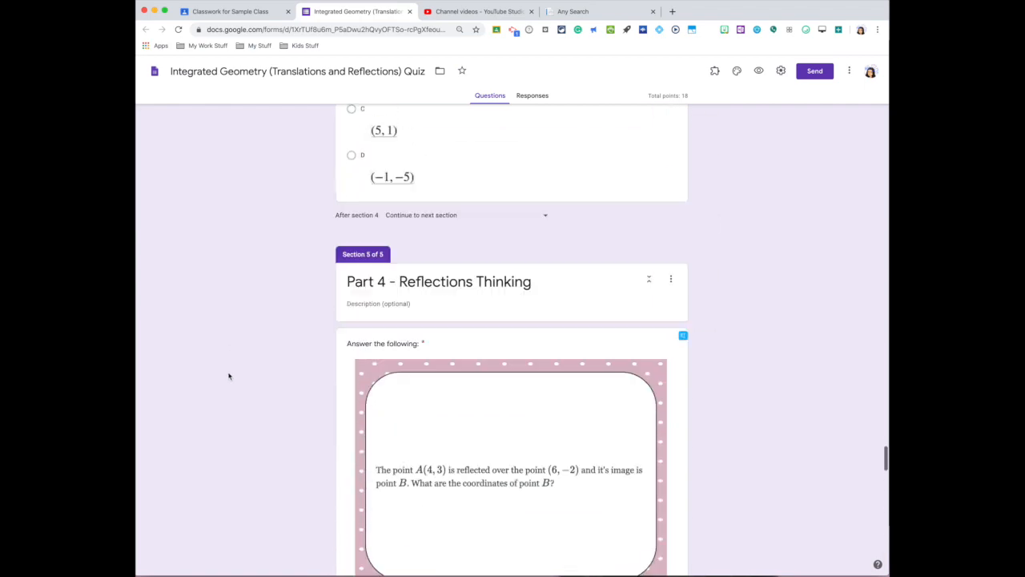
- Return to the Classroom assignment and try the Locked mode on Chromebooks and Grade importing switches for the attached form
scroll(230, 399, "up", 4)
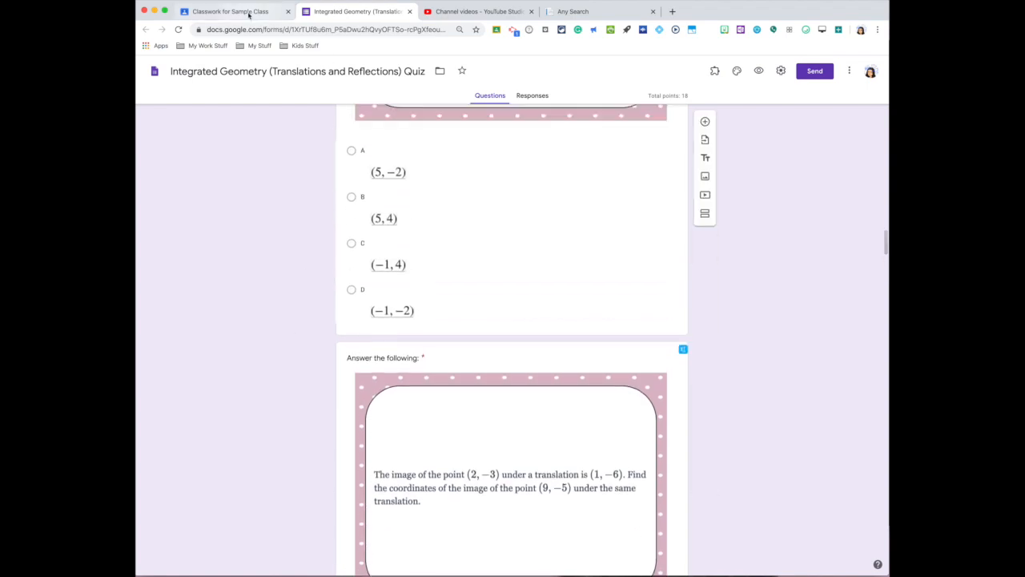
left_click(242, 15)
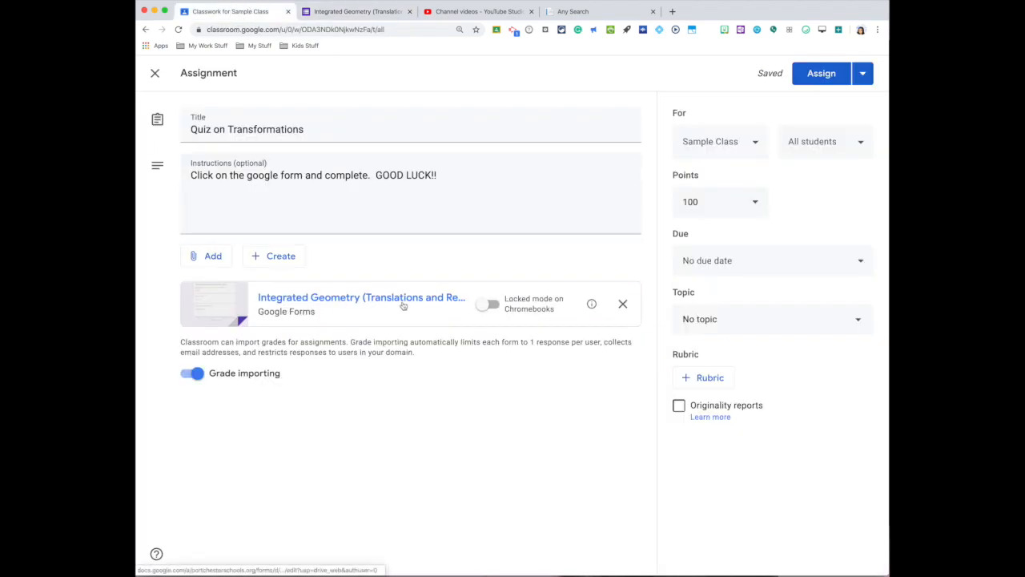
left_click(485, 308)
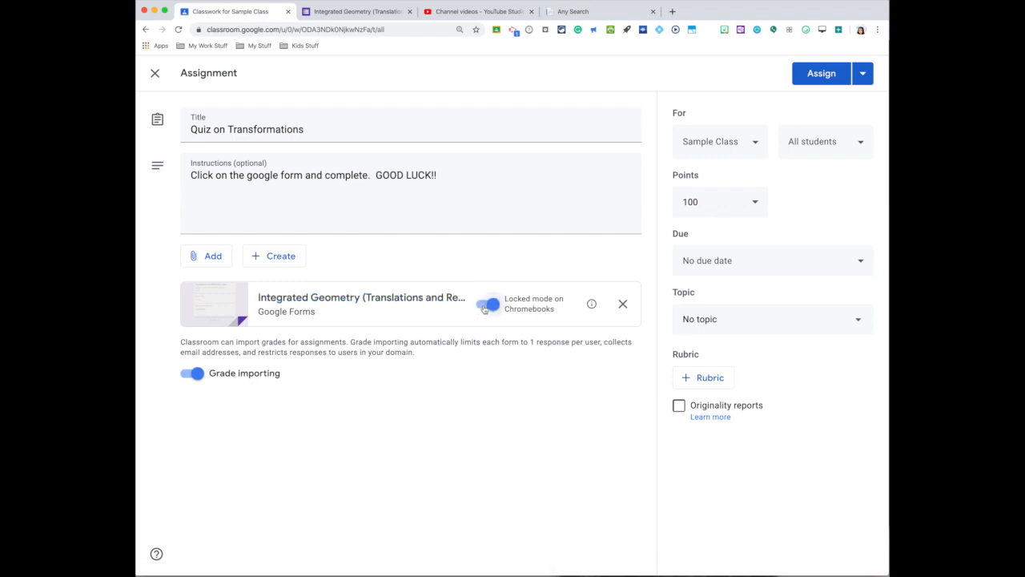
left_click(487, 307)
left_click(489, 307)
left_click(494, 305)
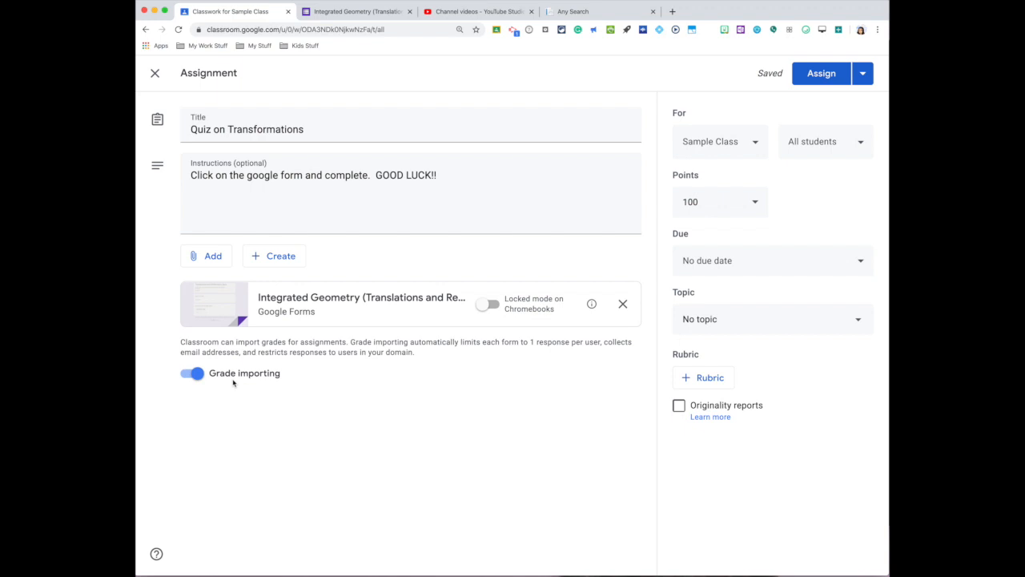
left_click(195, 373)
left_click(195, 374)
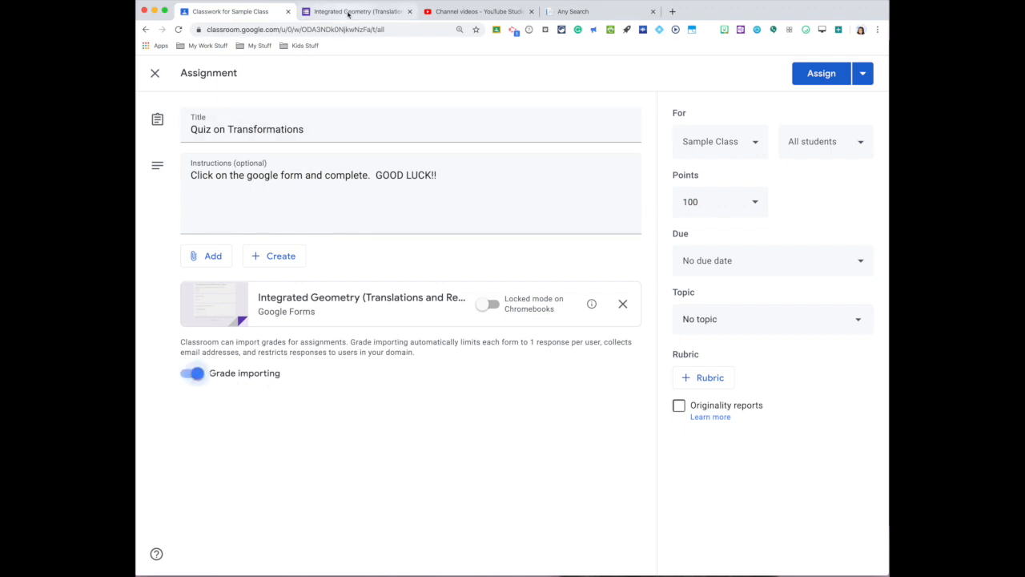
- Check the attached quiz form's total points and compare them with the points options of the Classroom assignment
left_click(350, 11)
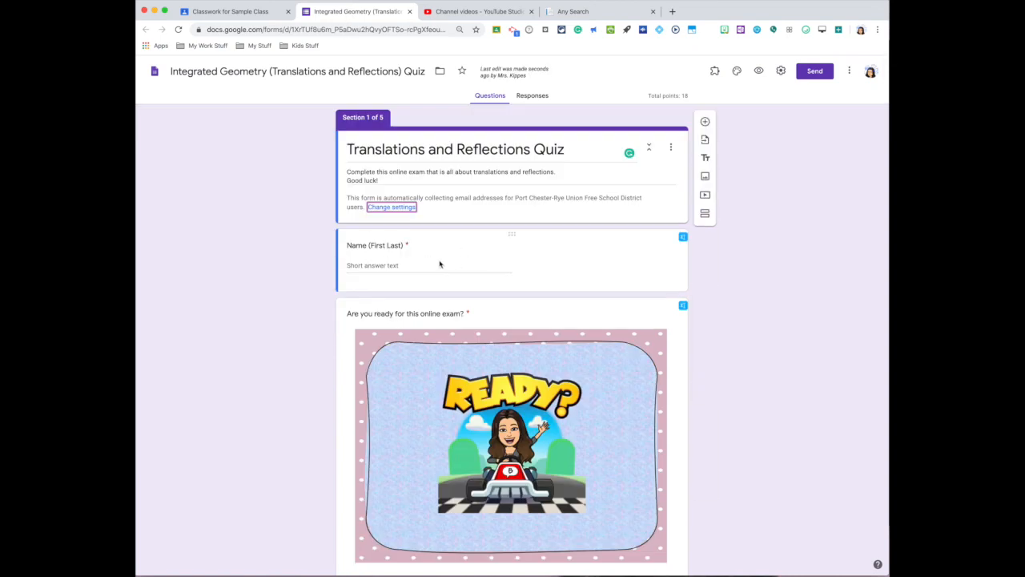
mouse_move(690, 95)
left_mouse_down()
mouse_move(668, 96)
mouse_move(702, 96)
mouse_move(685, 96)
left_mouse_up()
left_click(238, 11)
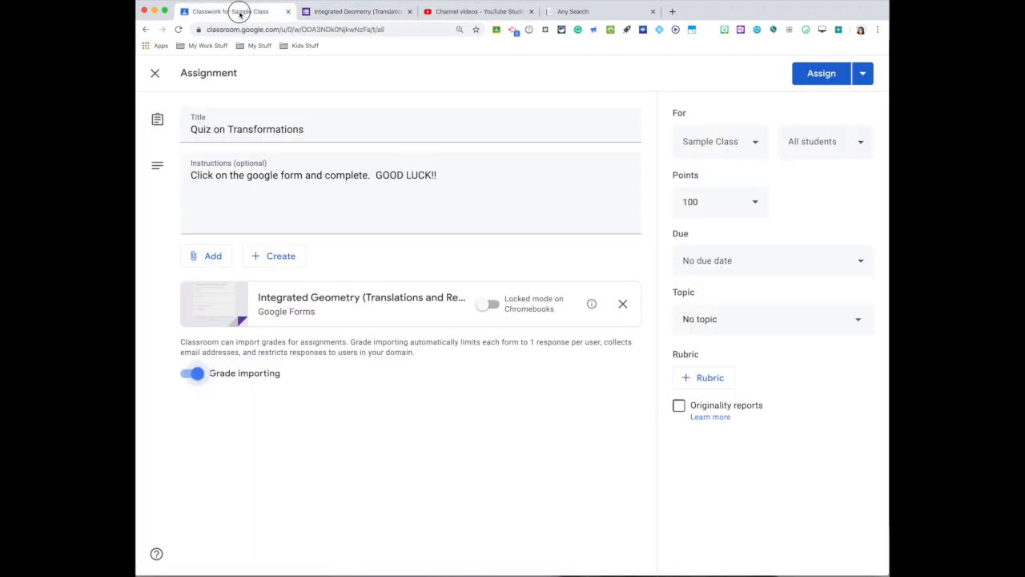
left_click(679, 201)
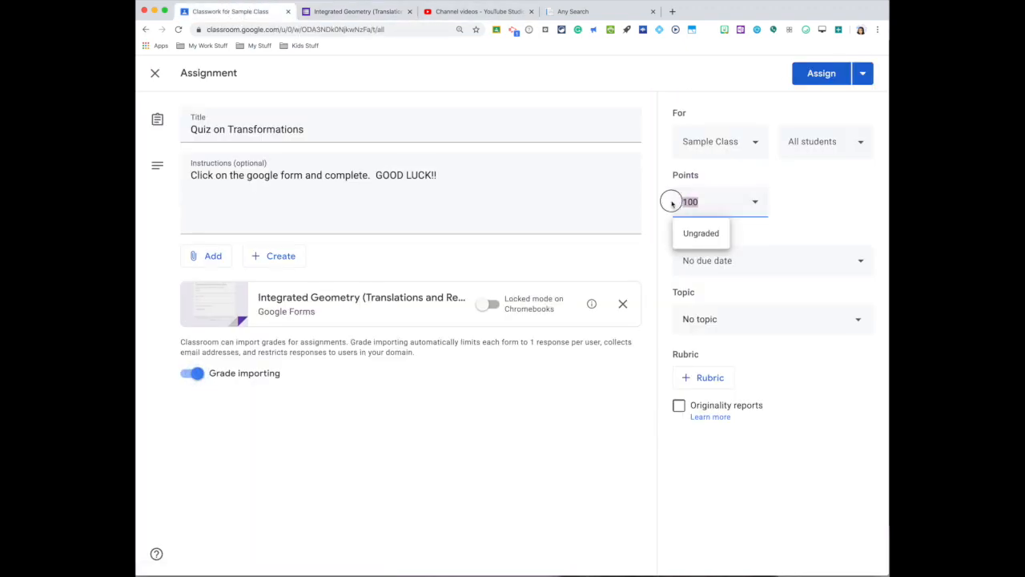
left_click(837, 210)
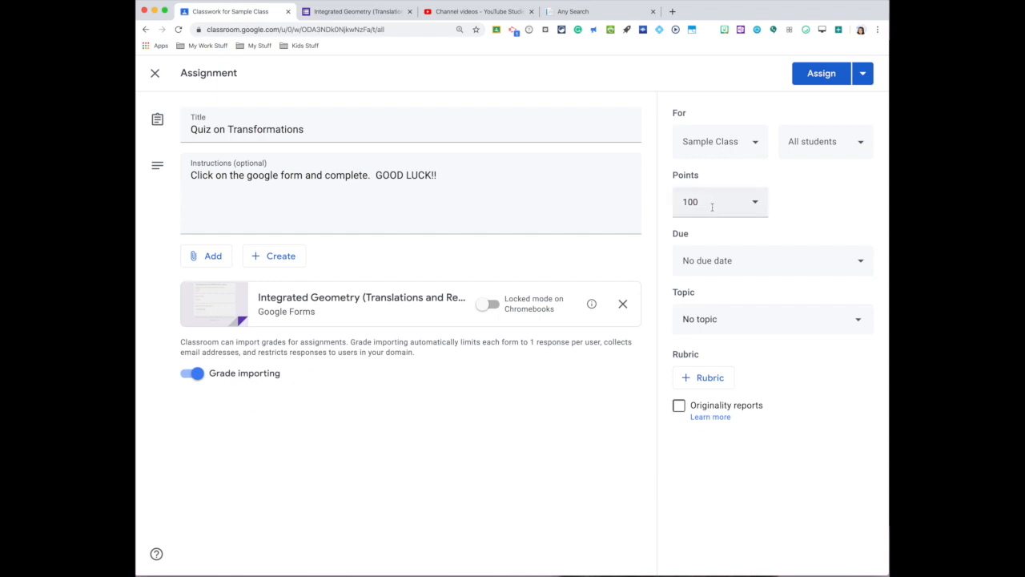
- Set the assignment's due date to Apr 30, 2020, without a time
left_click(716, 258)
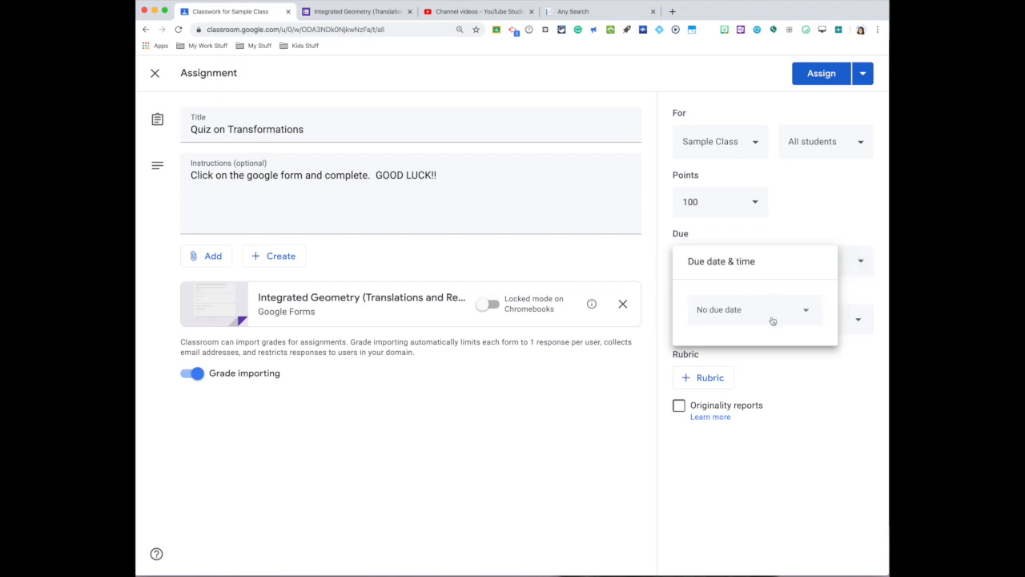
left_click(773, 320)
left_click(782, 448)
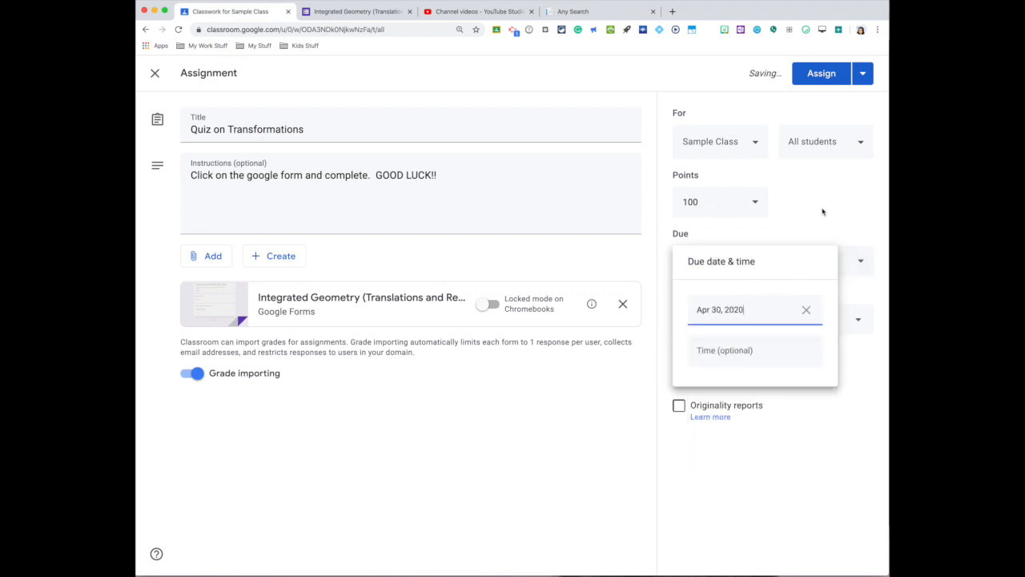
left_click(827, 208)
- Create the topic "Distance Learning Quizzes" for the quiz and assign it to Sample Class
left_click(790, 332)
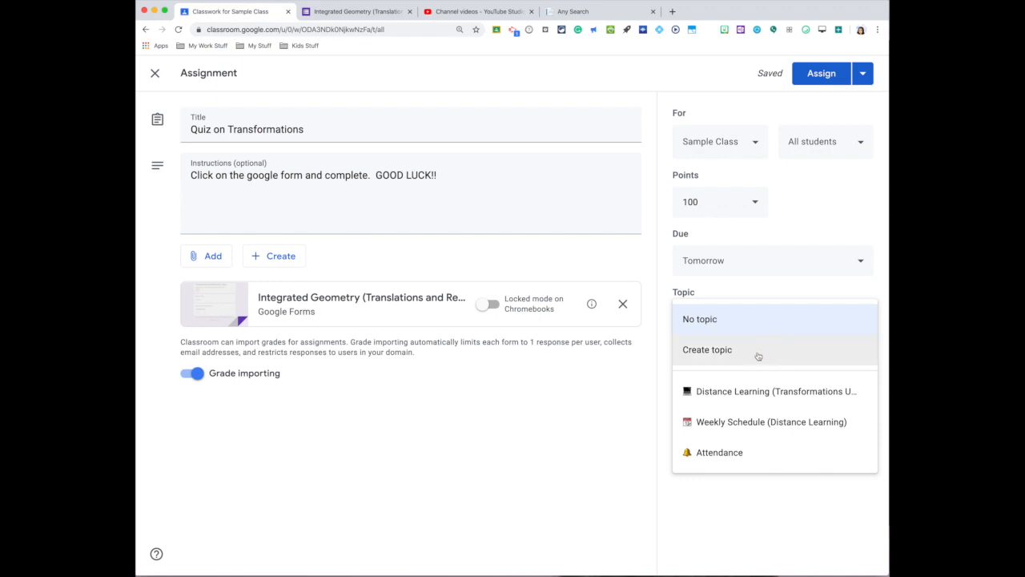
left_click(757, 356)
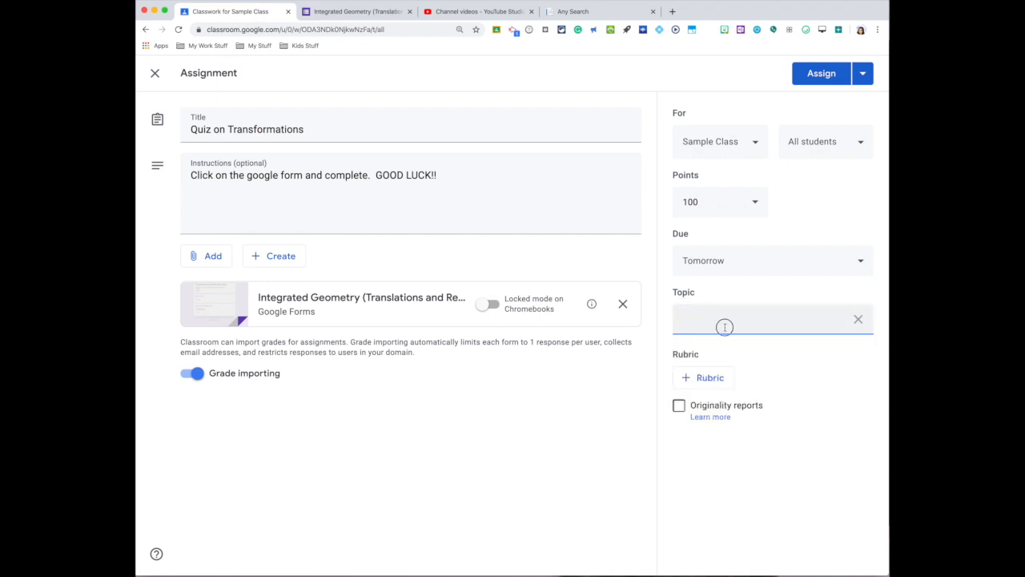
type("Distance Learning Quizzes")
left_click(740, 339)
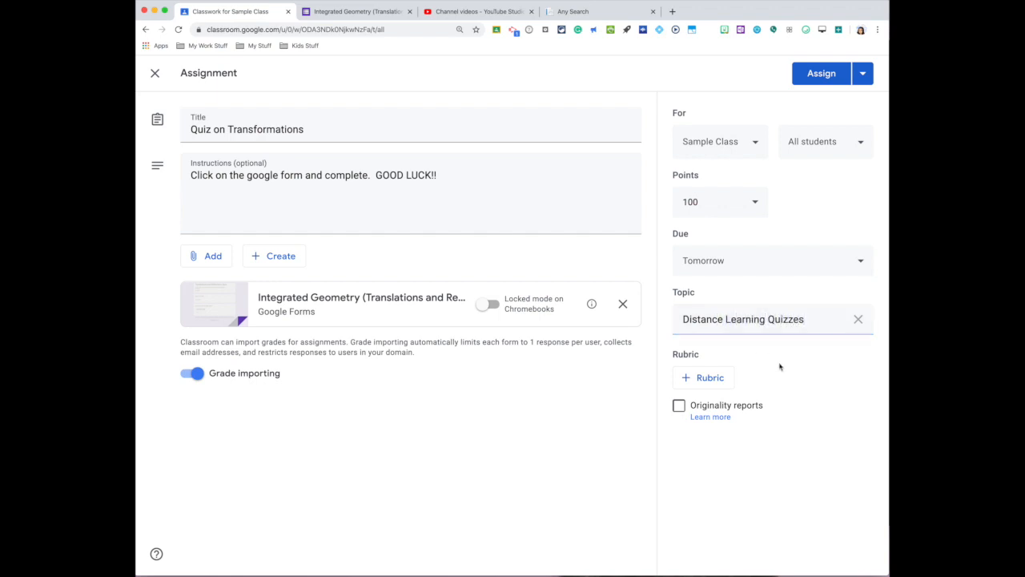
left_click(823, 74)
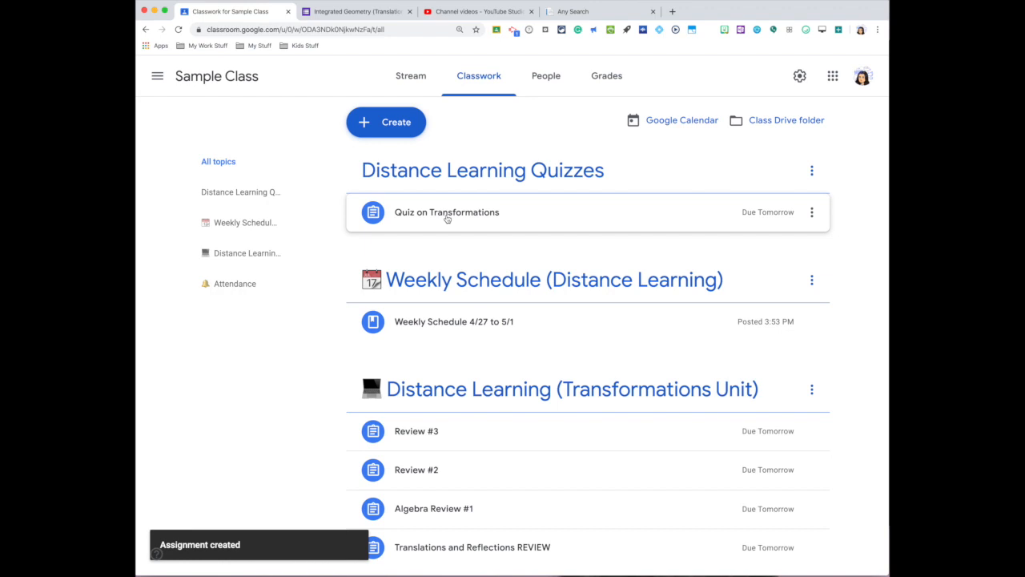
- Create another quiz assignment titled "Quiz #2" with the instructions "Complete the google form"
left_click(393, 133)
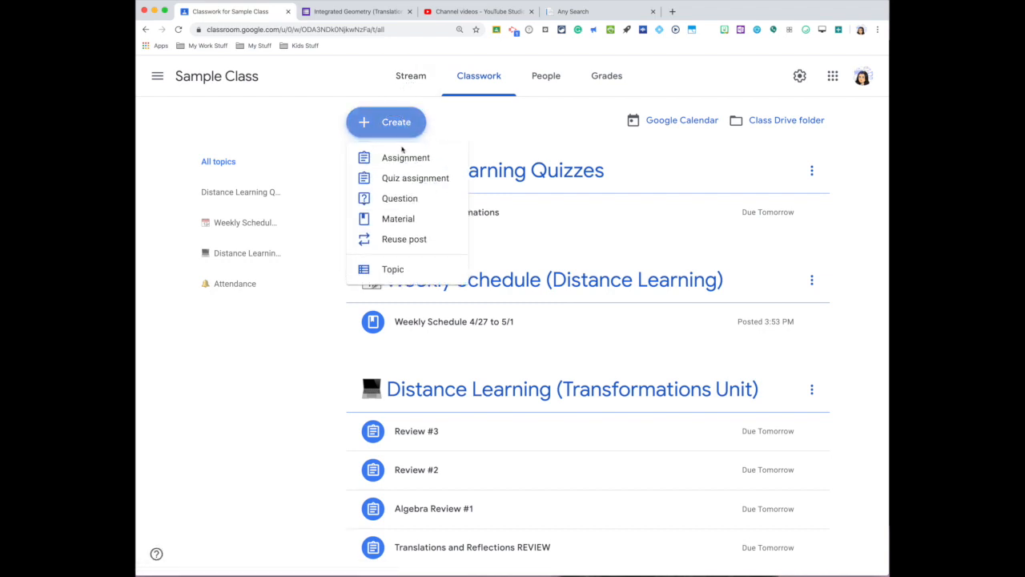
left_click(413, 182)
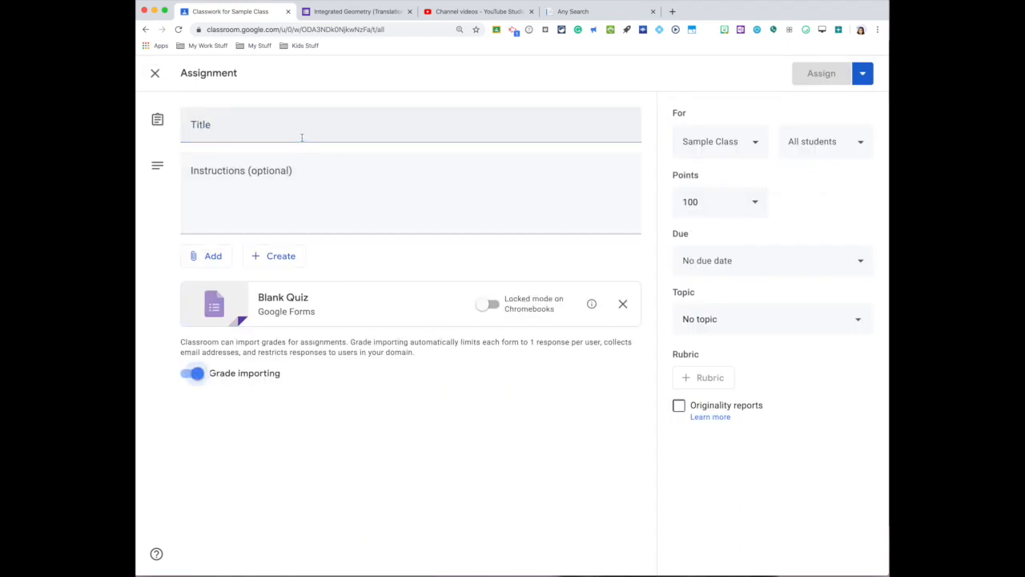
left_click(302, 138)
type("Quiz #2")
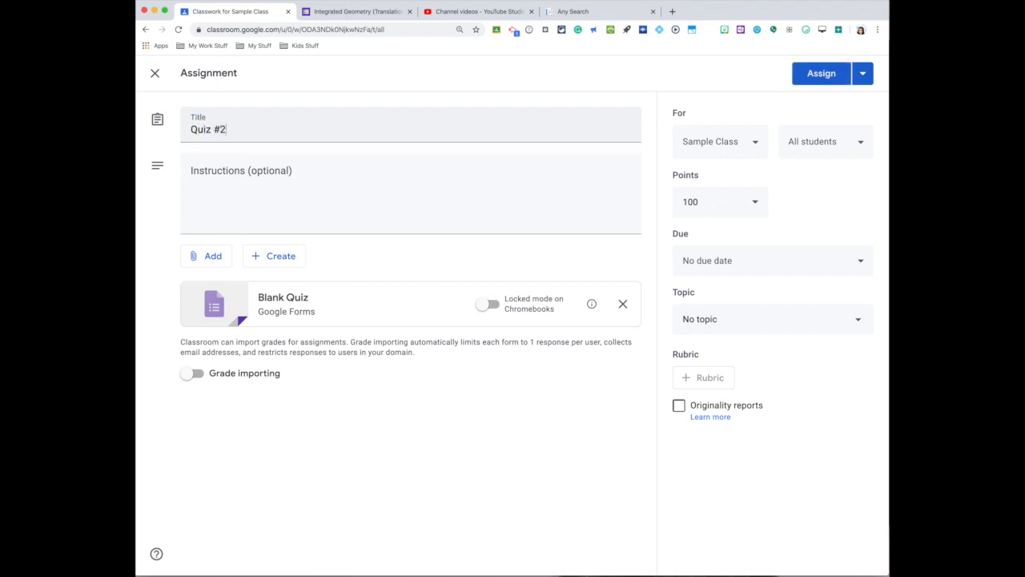
left_click(300, 173)
type("Complete ")
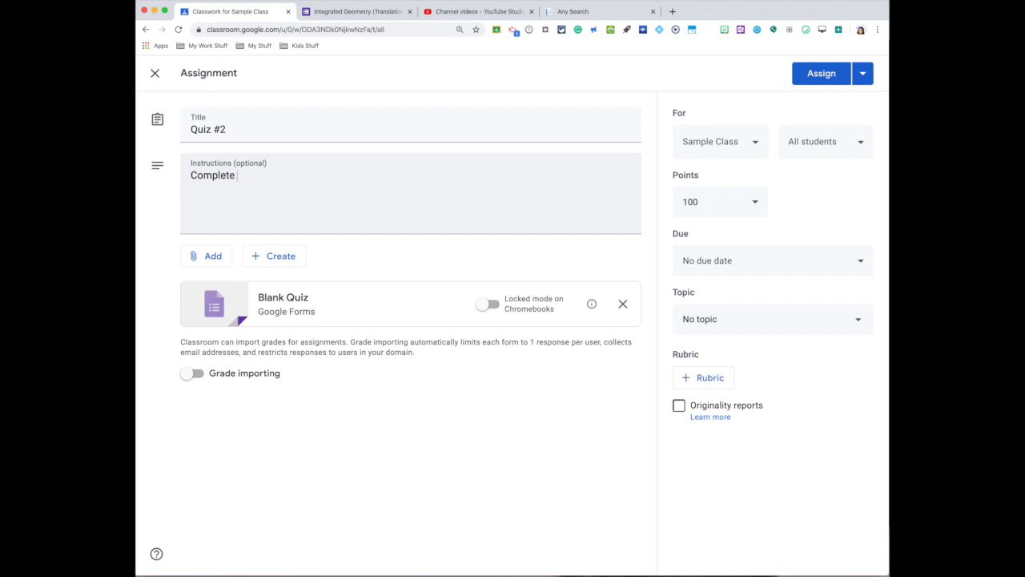
type("the google form.")
- Open the attached Blank Quiz form and change its heading to "Solving"
left_click(284, 300)
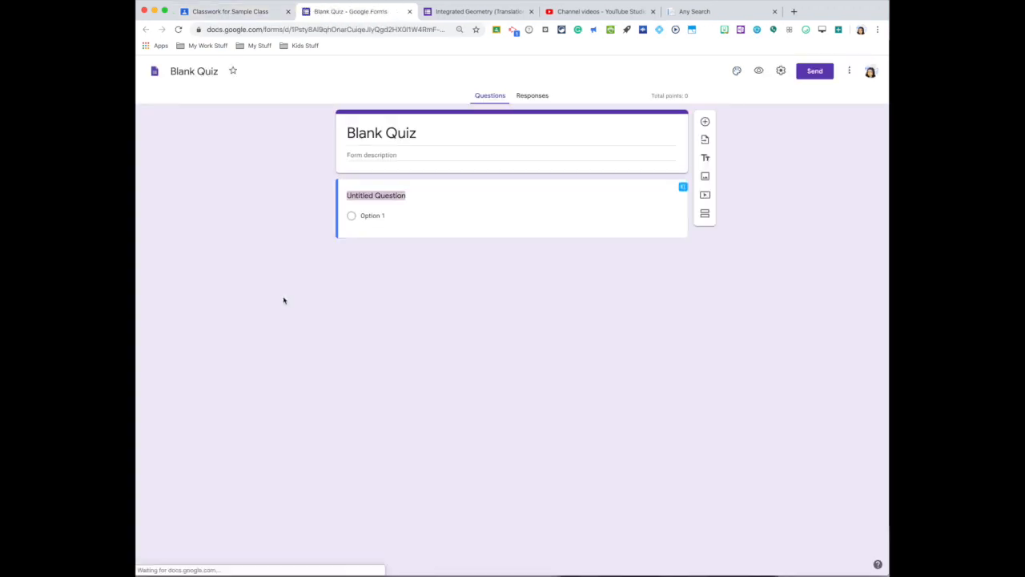
left_click(413, 135)
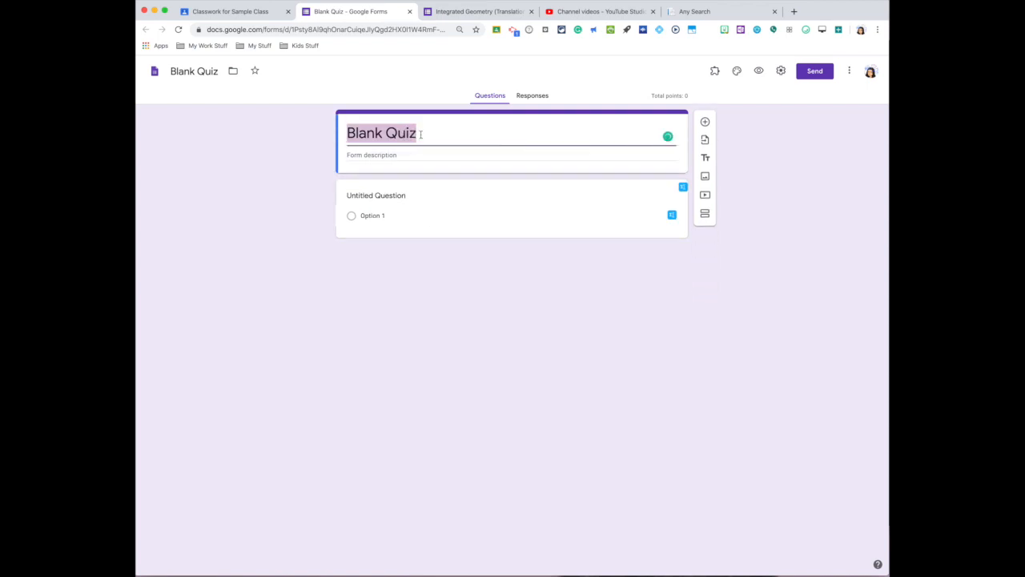
type("Solving")
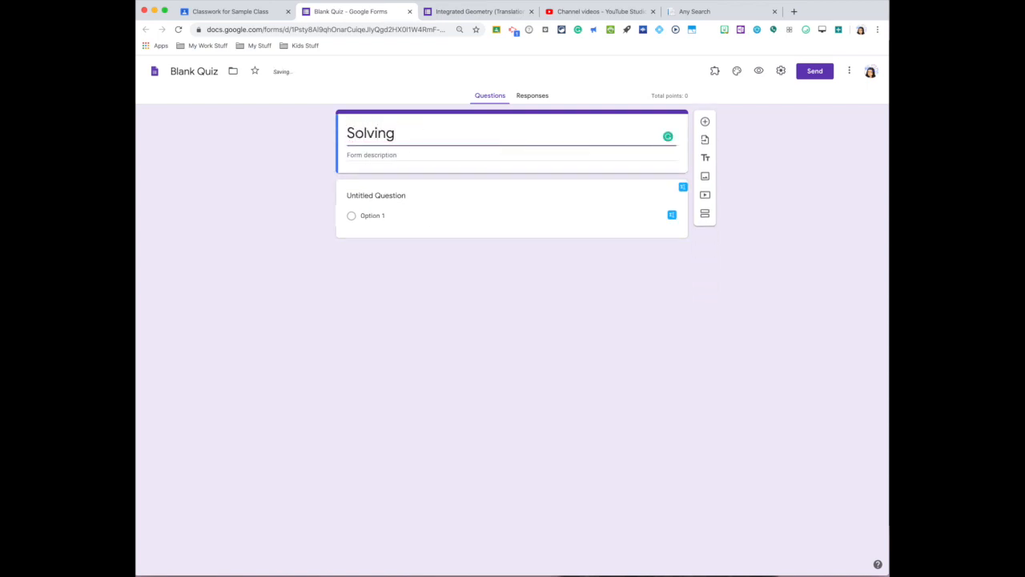
- Enter the form description "Complete following to show what you have learned."
left_click(406, 157)
type("Complete following to s")
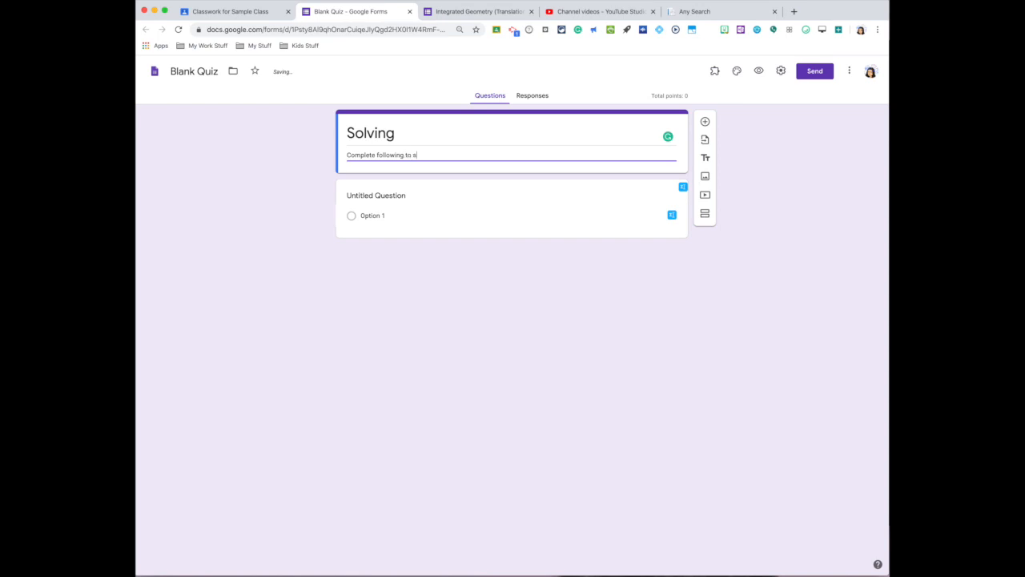
type("how what you have learned.")
left_click(377, 195)
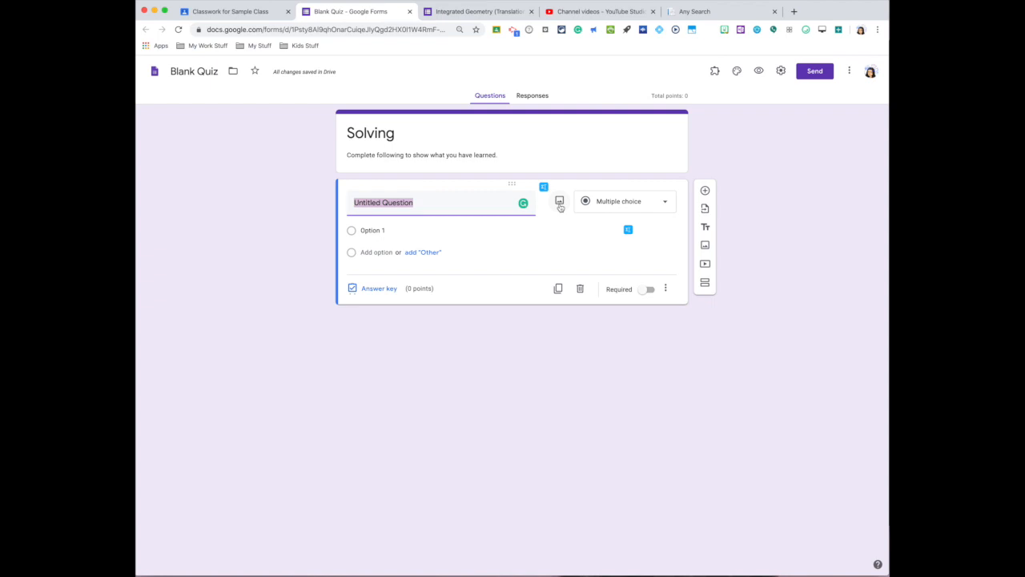
left_click(559, 201)
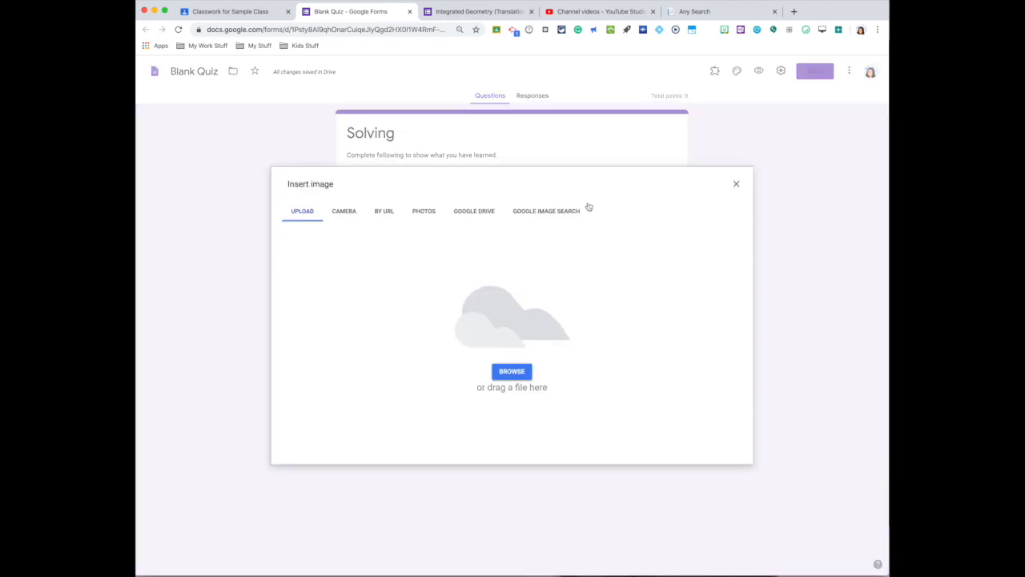
left_click(735, 184)
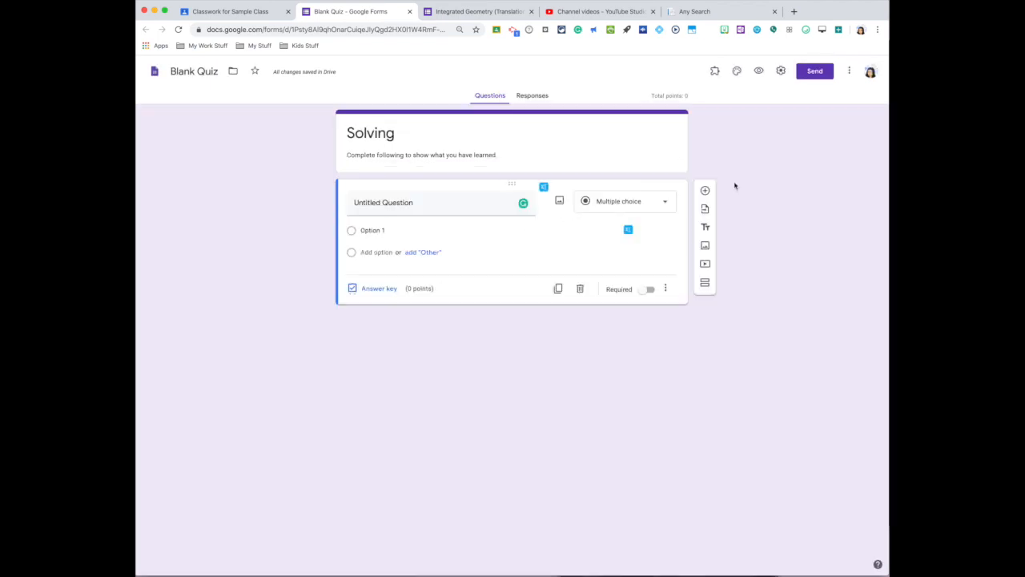
- Write the first question as "Explain the steps to solving a linear equation." and make it required
left_click(439, 202)
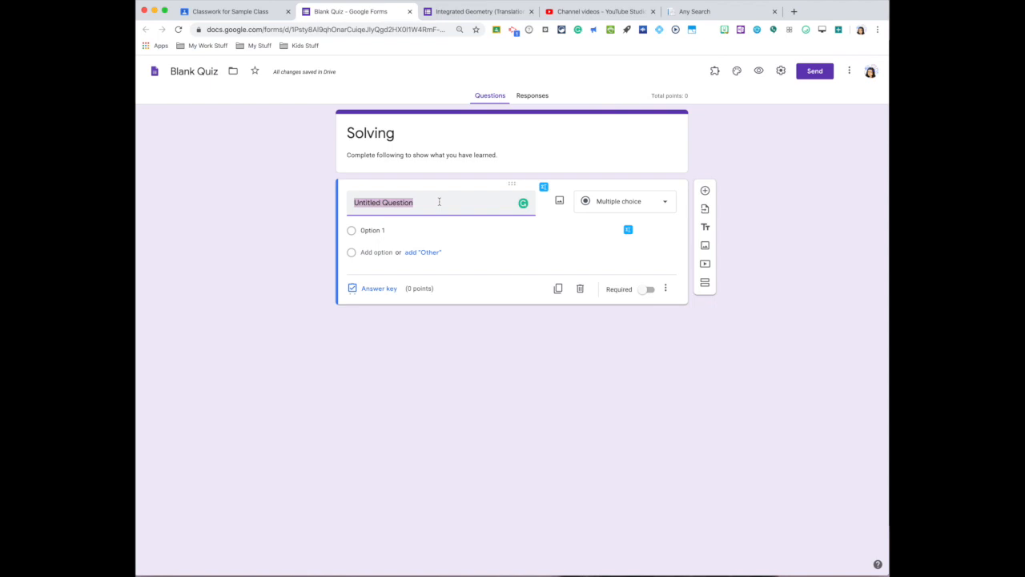
type("Ea")
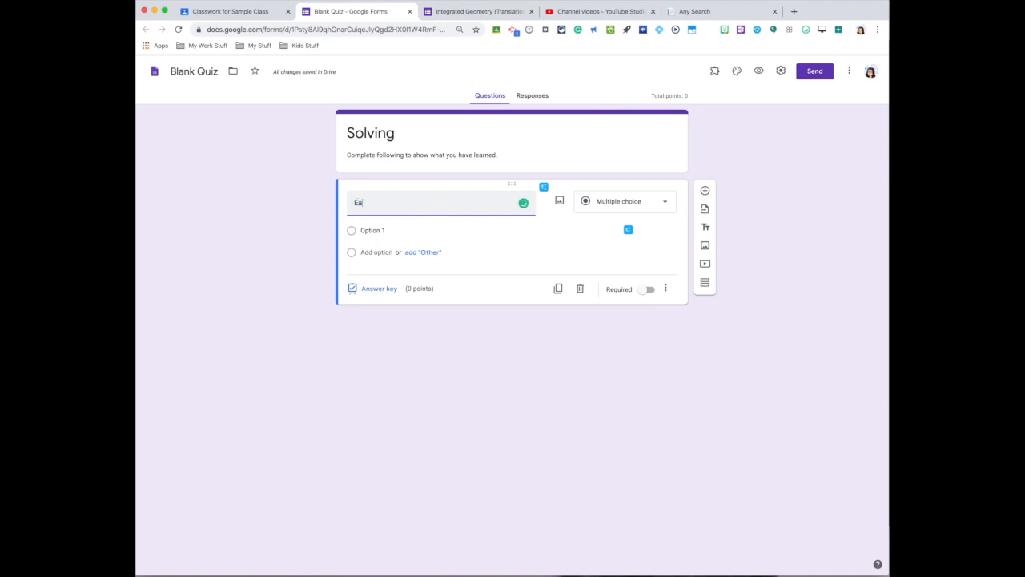
type("plain the steps to solving a")
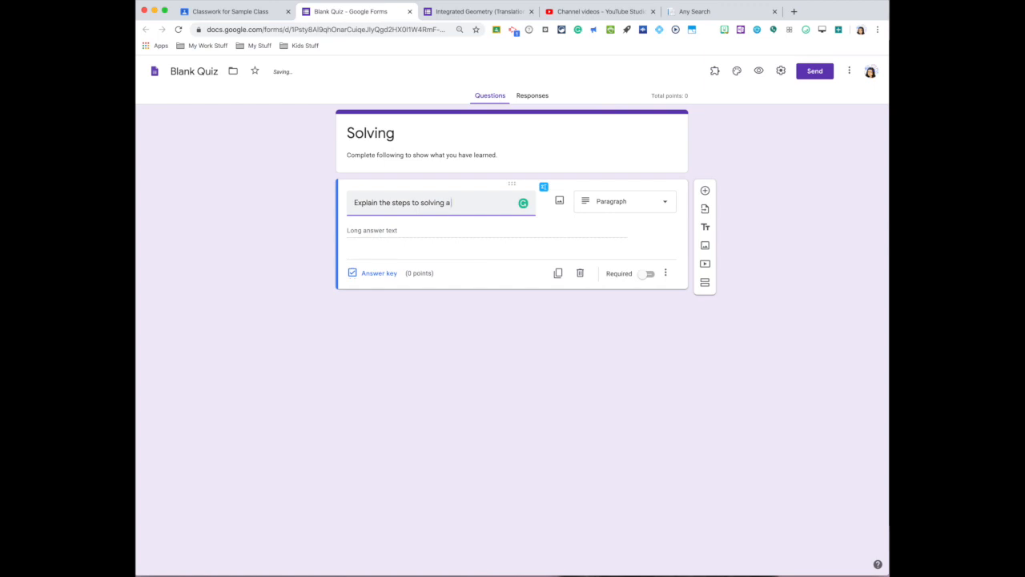
type(" linear equatio")
left_click(646, 275)
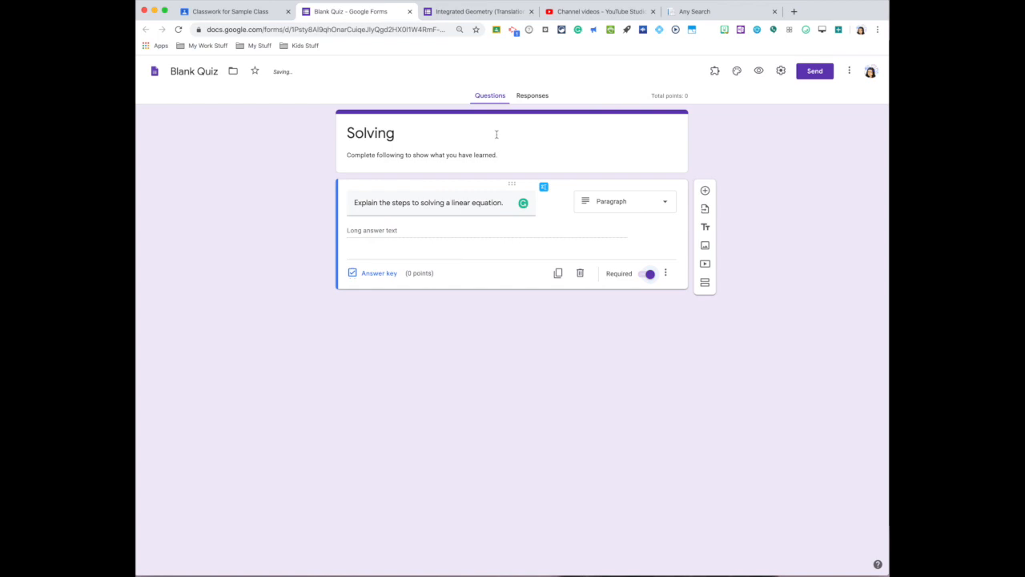
- Replace the first question with the short-answer prompt "Enter your Name" and add a new question below it
left_click(568, 139)
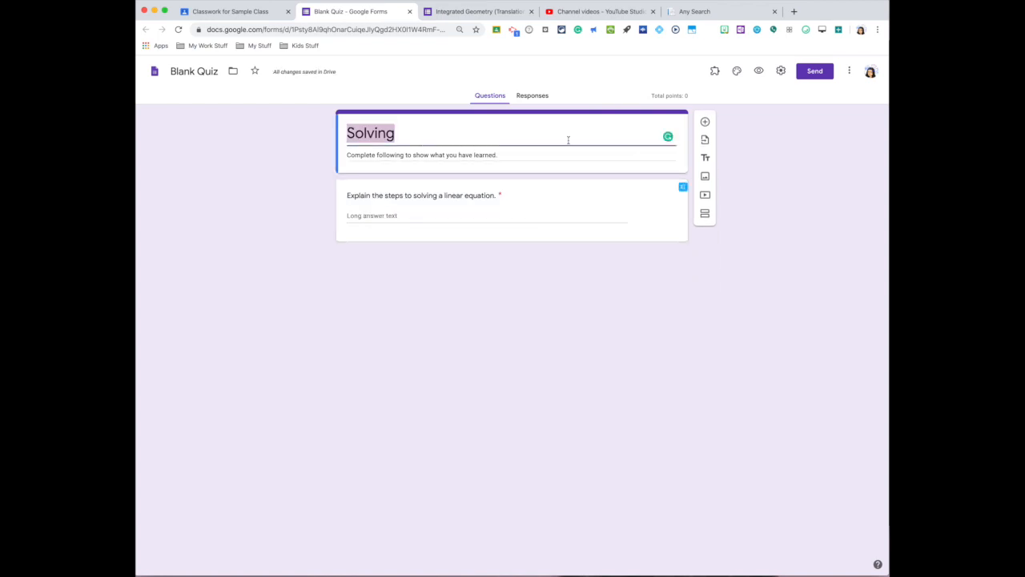
left_click(461, 197)
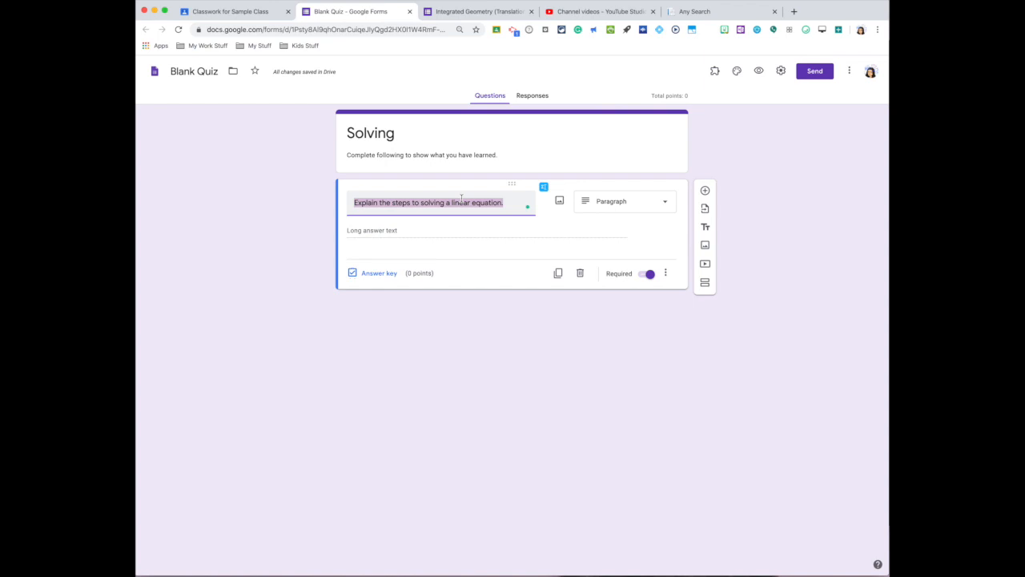
type("Enter your")
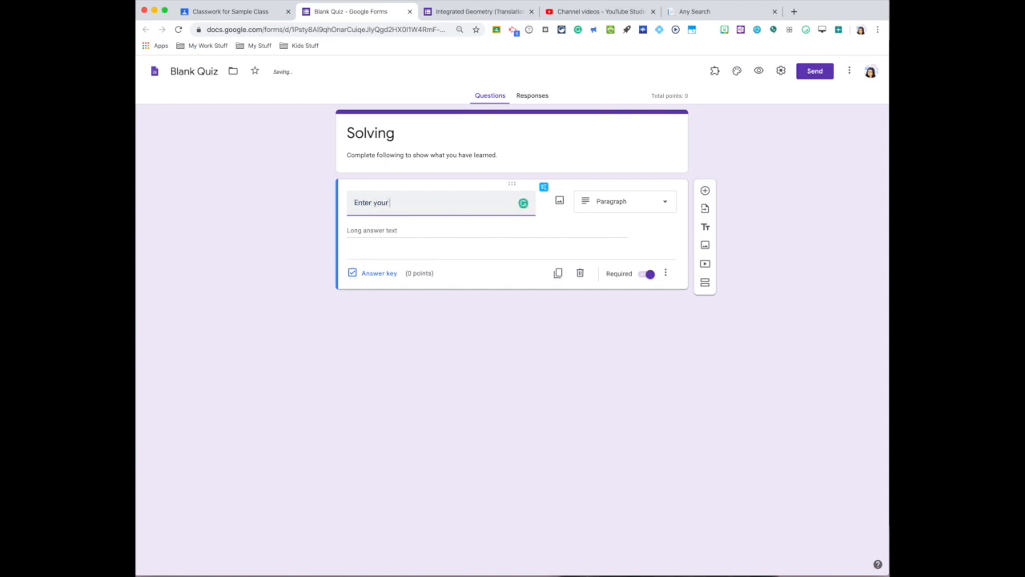
type(" Name")
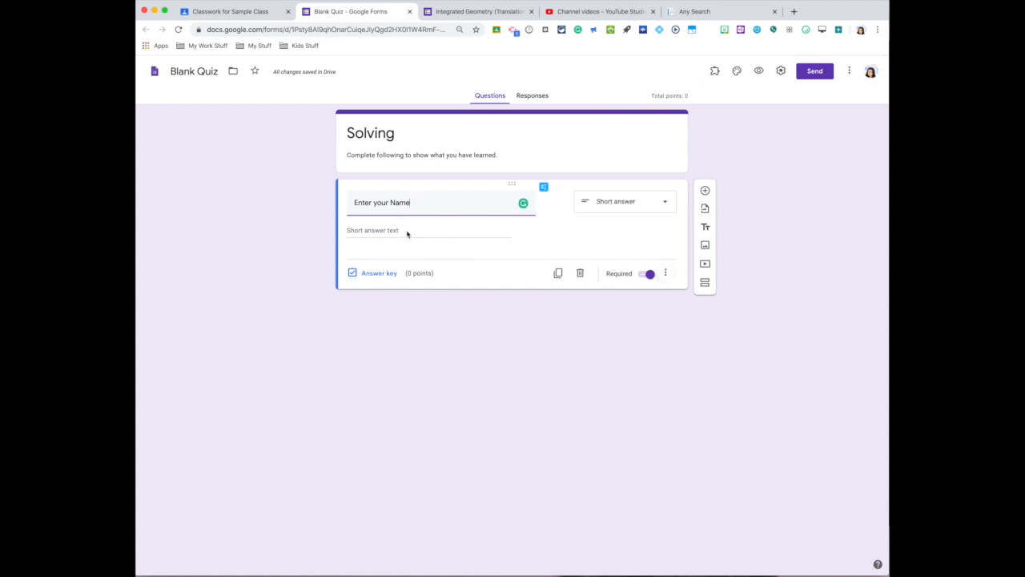
left_click(705, 190)
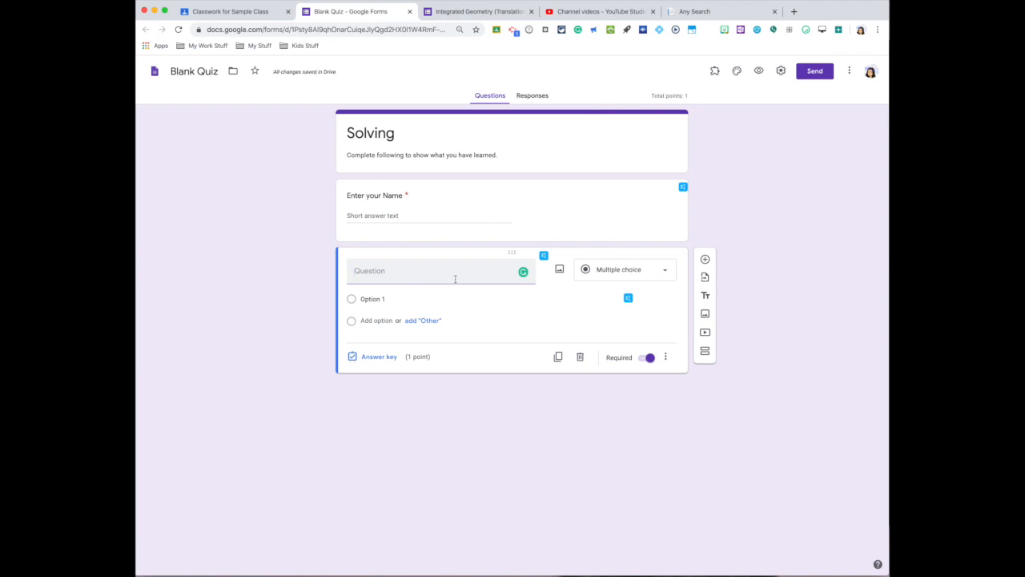
- Write the second question as the multiple-choice prompt "Enter Period" with the options Pd 1, Pd 2 and Pd 3
type("Enter Period")
left_click(376, 299)
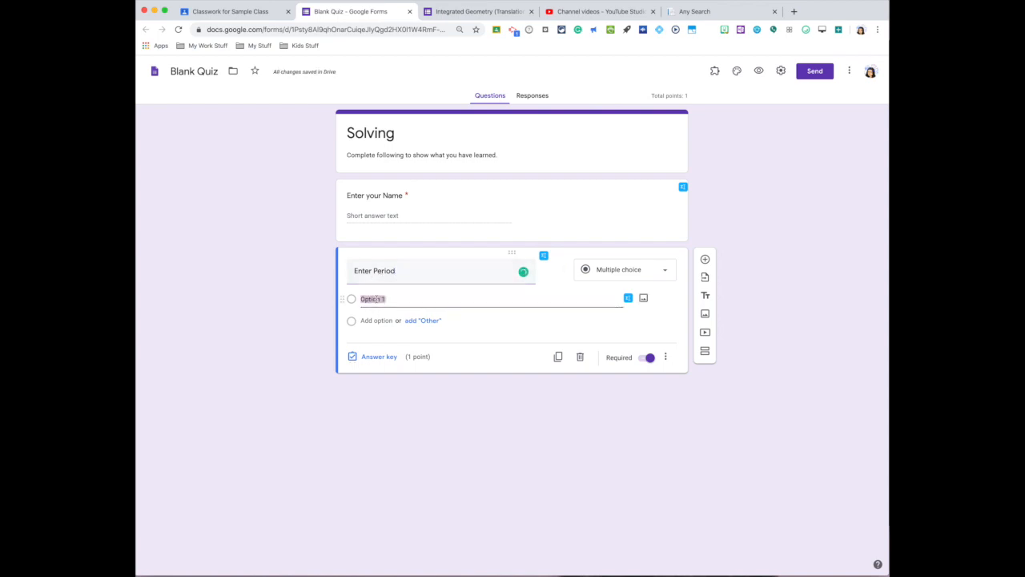
type("Pd")
left_click(375, 320)
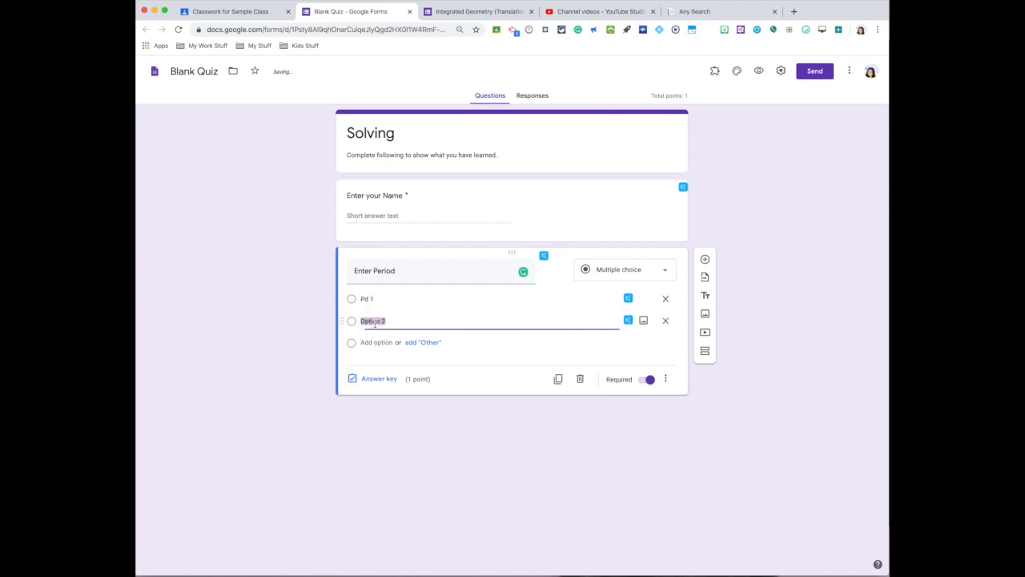
type("Pd")
left_click(375, 342)
type("Pd 3")
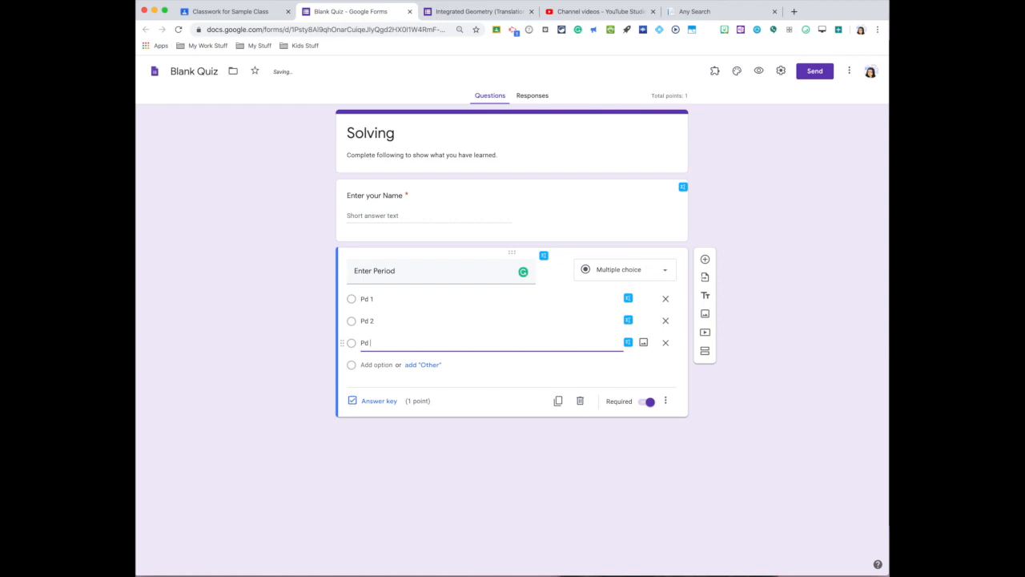
- Add a third question as a paragraph prompt reading "Explain the process to solving x + 3 =9"
left_click(706, 260)
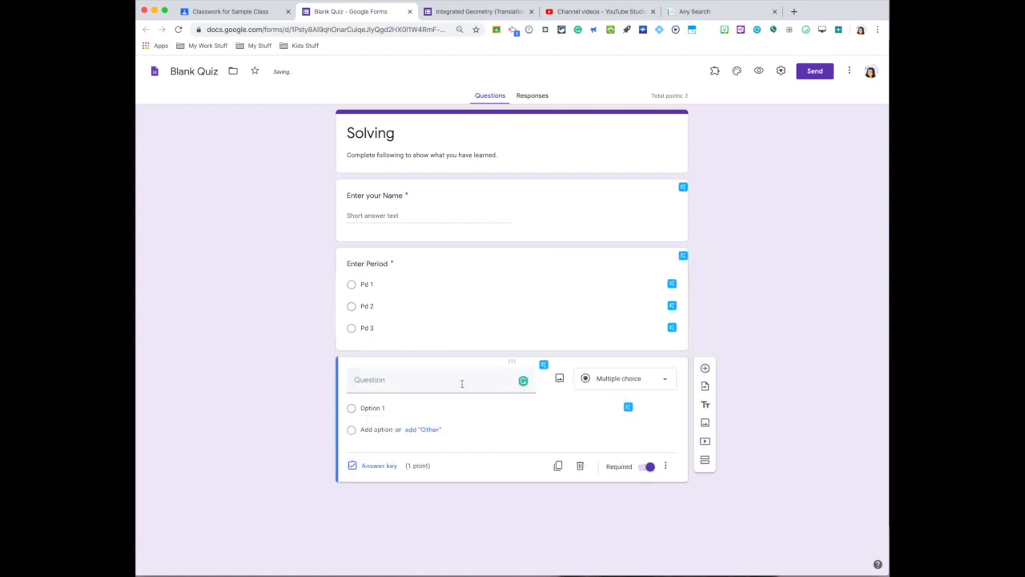
type("#")
key("BackSpace")
type("E")
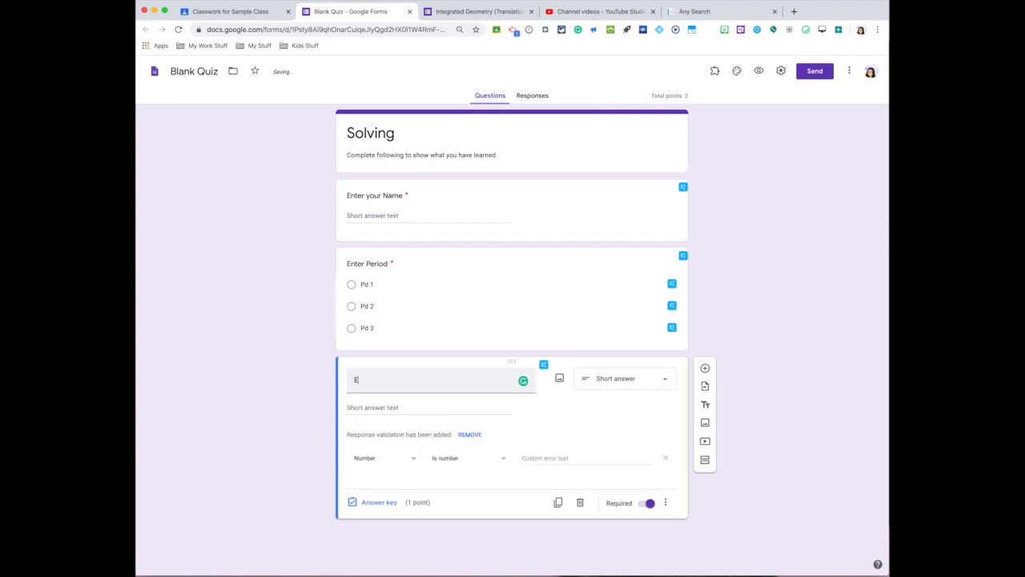
type("xplain the proce")
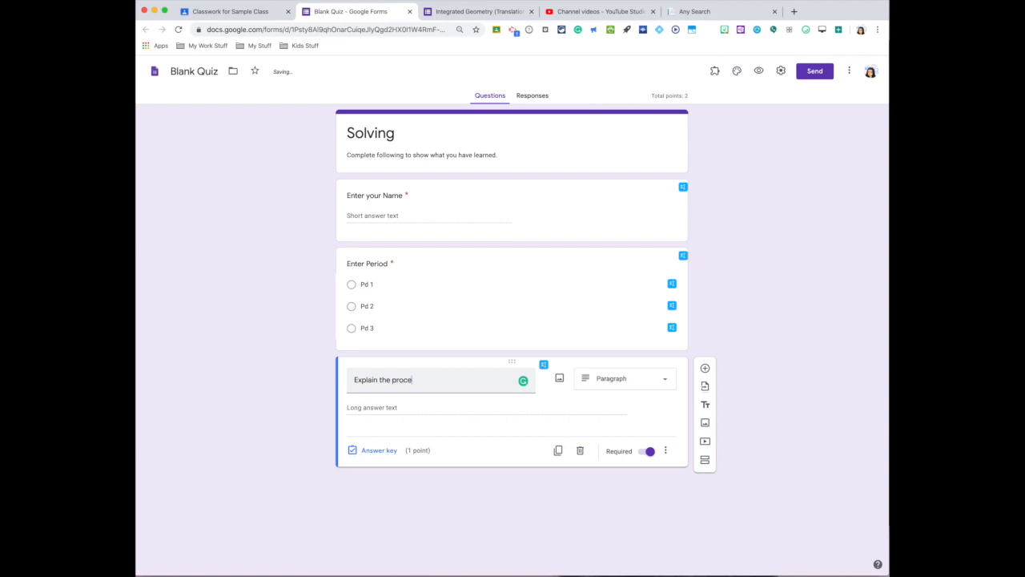
type("ss to solving x + 3 =9")
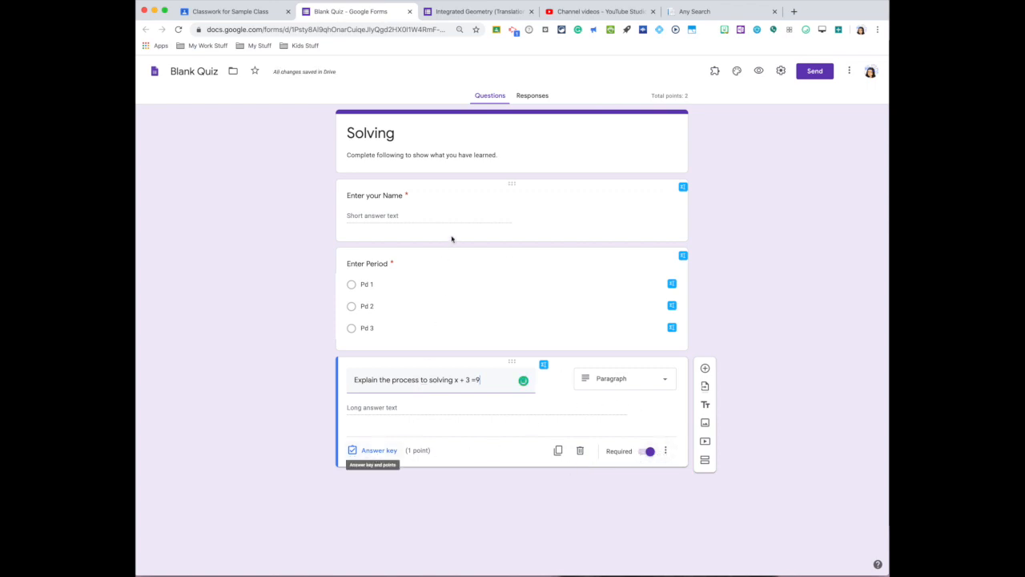
- Set the point value of the "Enter Period" question to 0
left_click(543, 199)
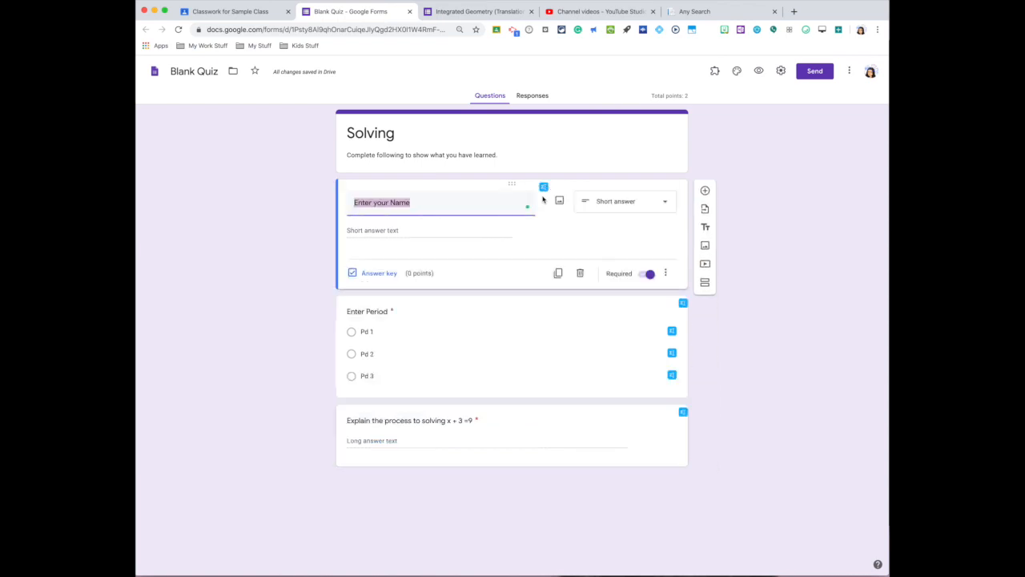
left_click(474, 319)
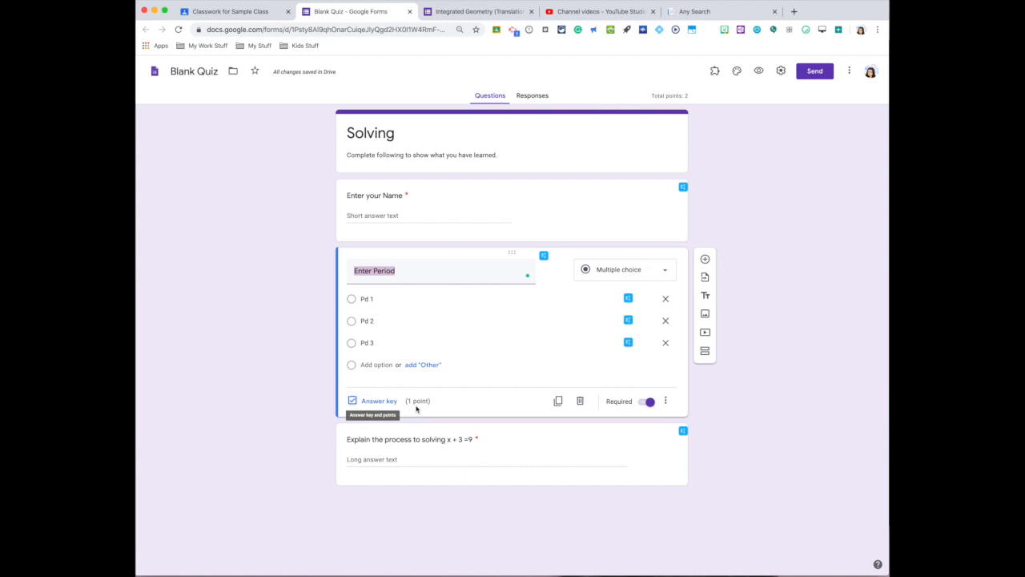
left_click(373, 400)
left_click(652, 301)
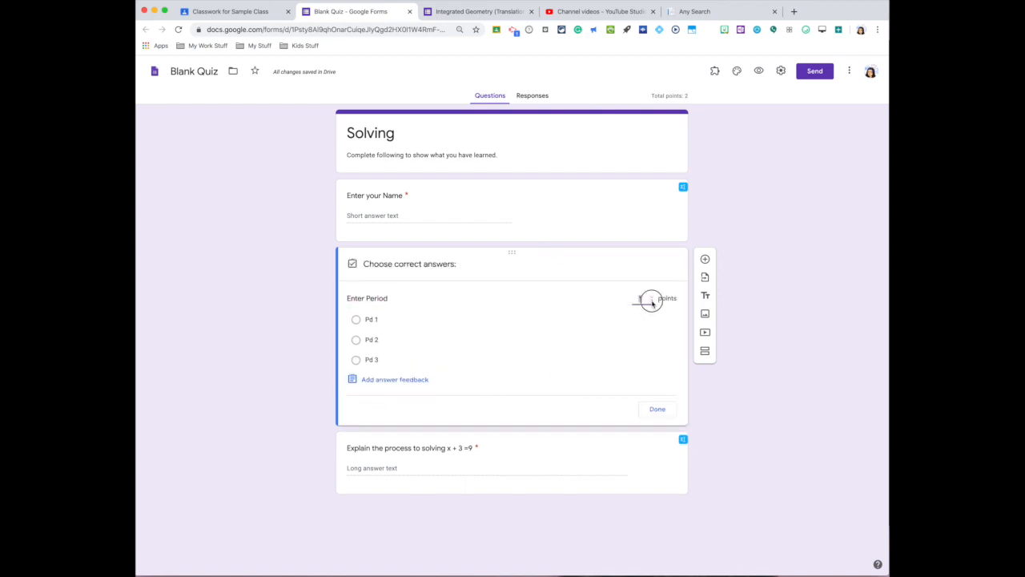
left_click(669, 254)
left_click(424, 262)
- Try prefixing the "Explain the process" question with the number "1.", and remove the prefix
left_click(423, 446)
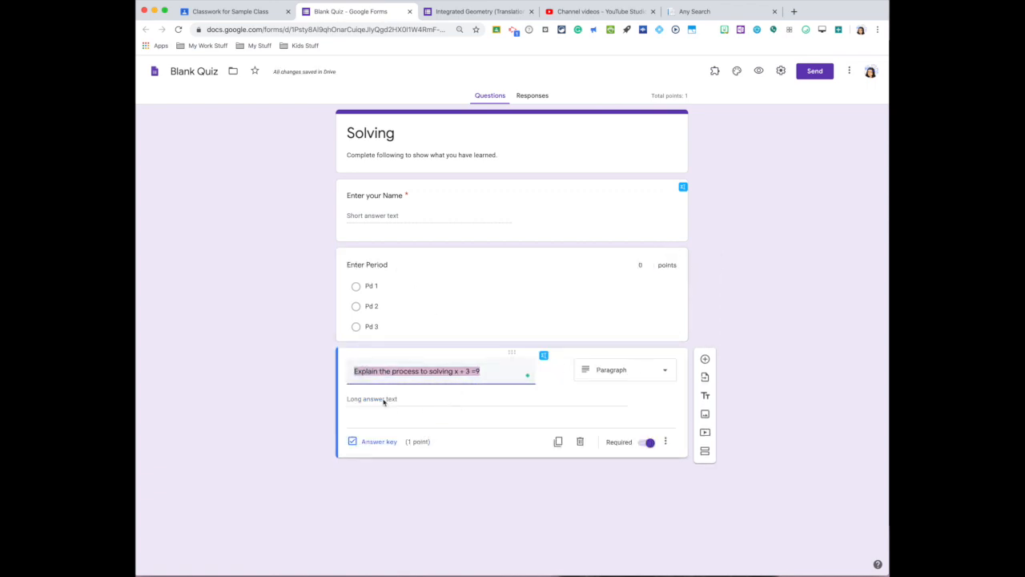
left_click(406, 369)
type("1.")
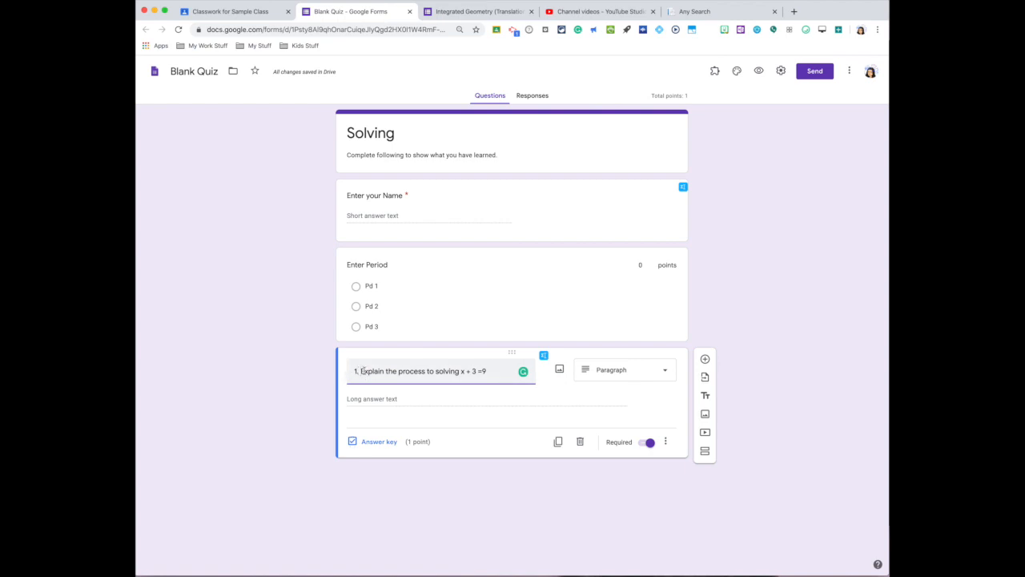
left_click(361, 371)
key("BackSpace")
key("BackSpace")
key("BackSpace")
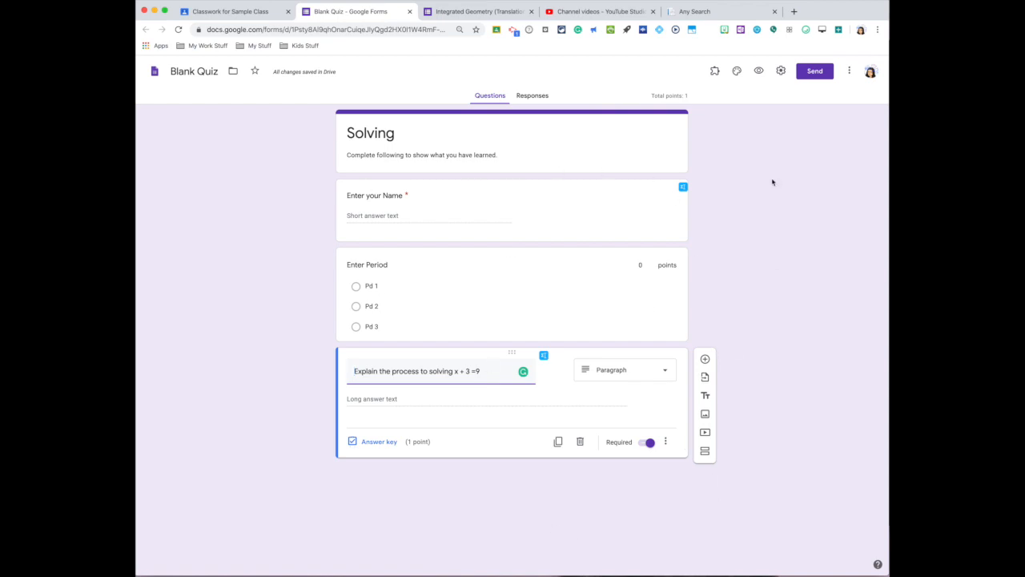
- In the form's general settings, enable collecting email addresses and limit respondents to 1 response
left_click(782, 72)
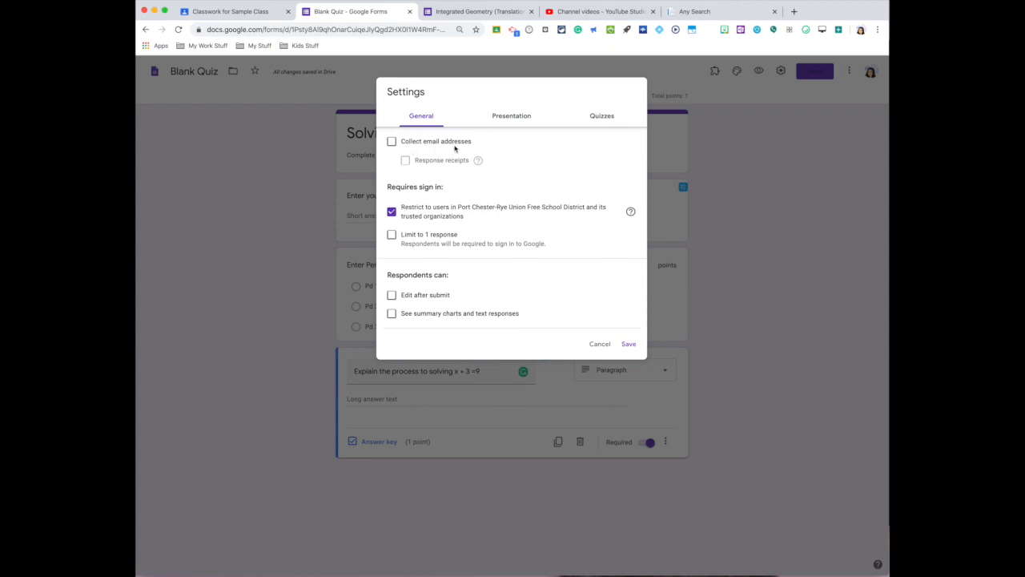
left_click(392, 141)
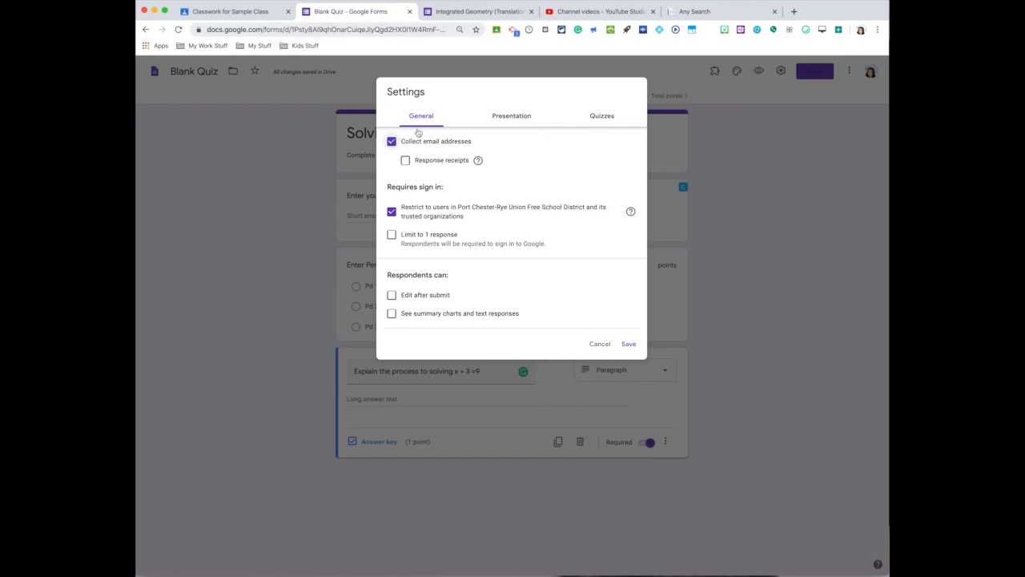
left_click(394, 237)
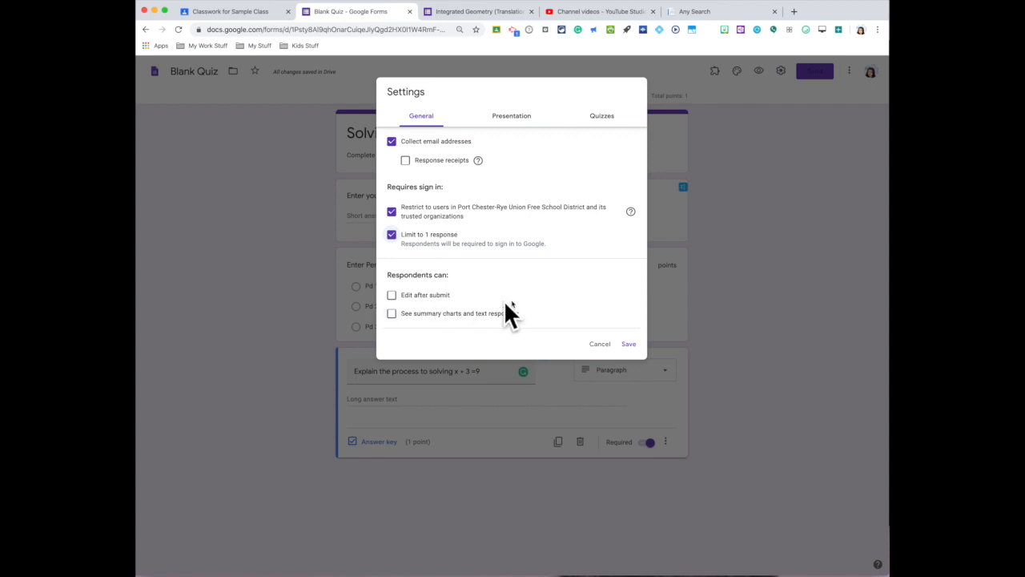
- Try the progress bar option in the form's presentation settings
left_click(522, 119)
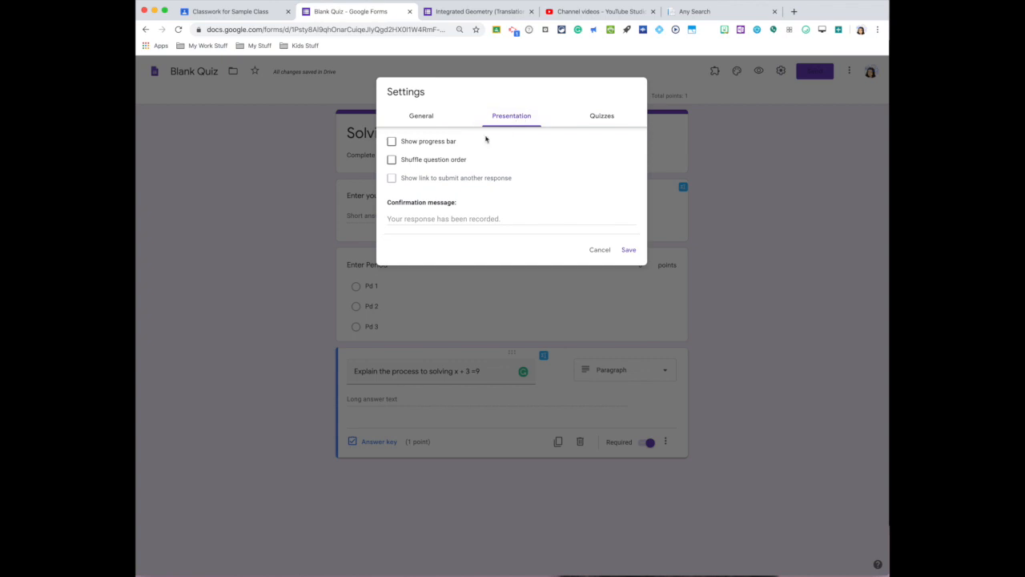
left_click(392, 145)
left_click(392, 142)
- Release quiz grades immediately after each submission, hide missed questions and correct answers, leave point values shown, and save the settings
left_click(601, 118)
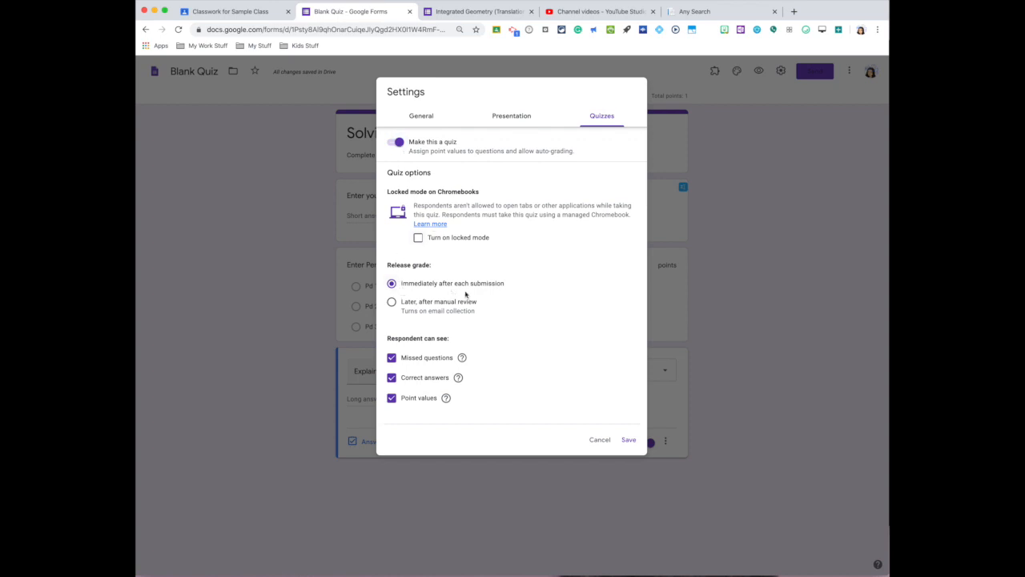
left_click(392, 284)
left_click(392, 358)
left_click(392, 379)
left_click(393, 398)
left_click(391, 358)
left_click(392, 359)
left_click(393, 399)
left_click(627, 441)
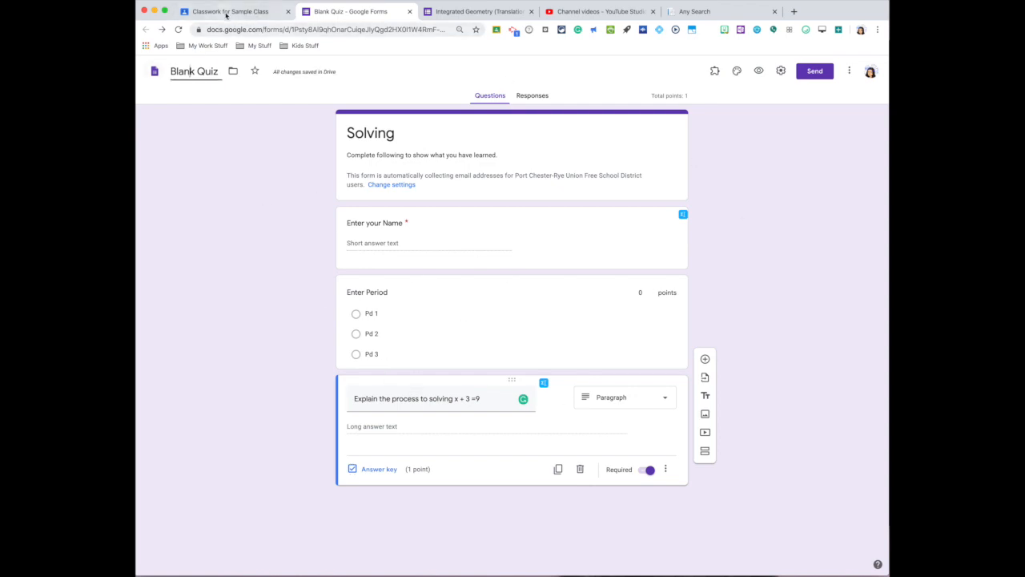
- Rename the form file from its Blank Quiz name to "Solving"
left_click(225, 13)
left_click(344, 12)
left_click_drag(164, 71, 227, 73)
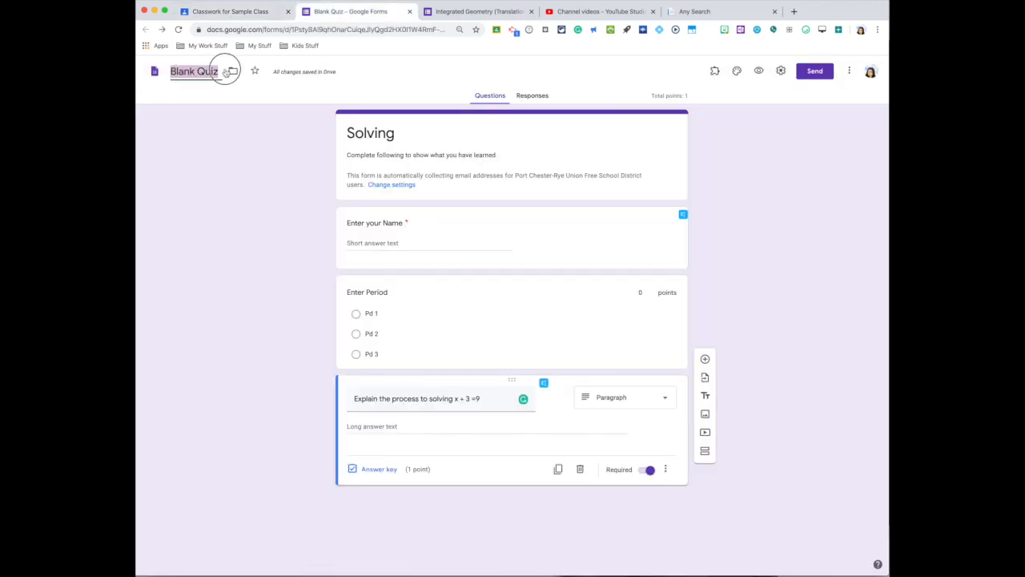
type("Solviin")
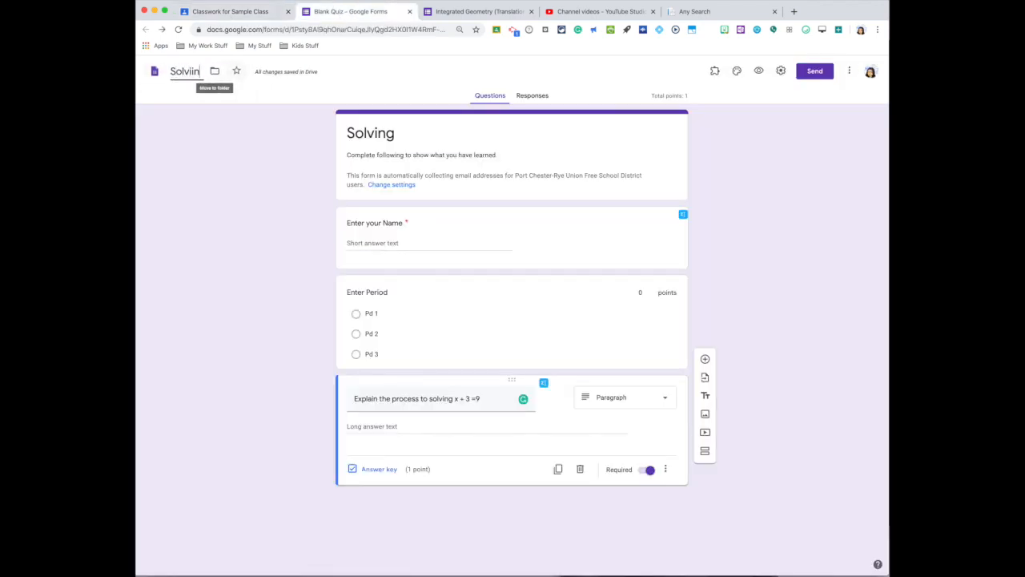
key("BackSpace")
key("BackSpace")
key("BackSpace")
type("ing")
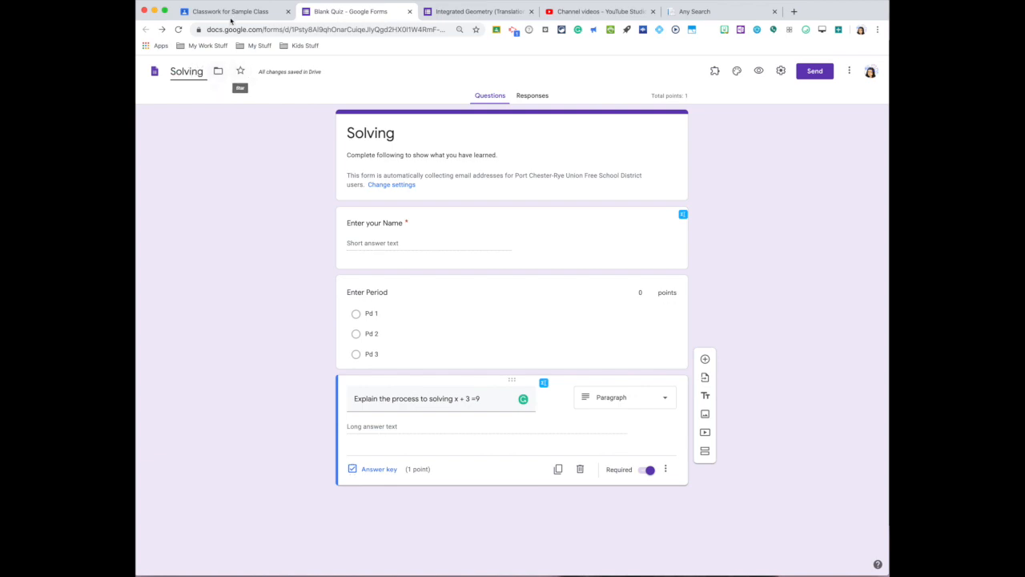
- Switch to the Quiz #2 assignment in Google Classroom, turn on grade importing, and check the attached form
left_click(230, 16)
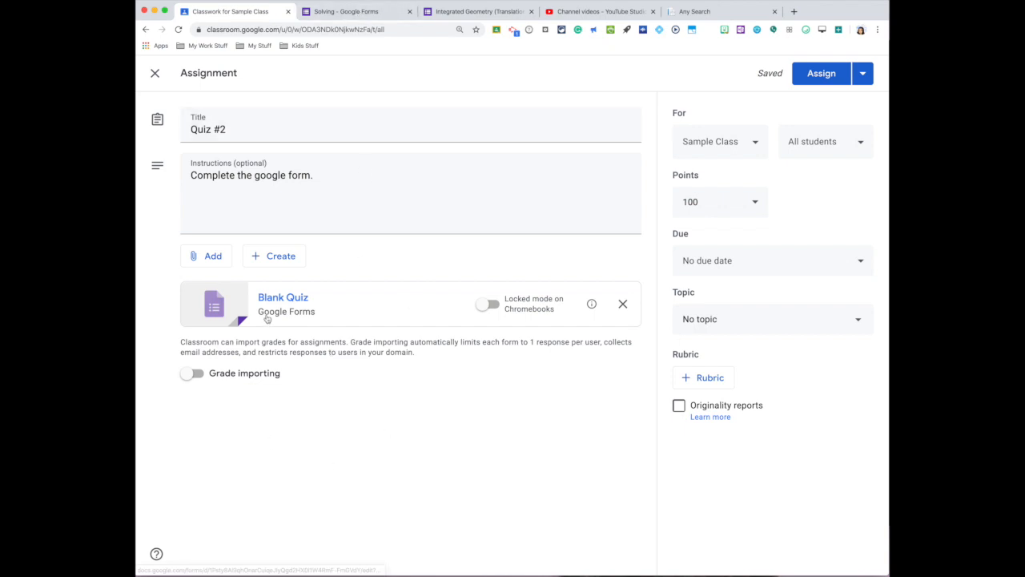
left_click(192, 382)
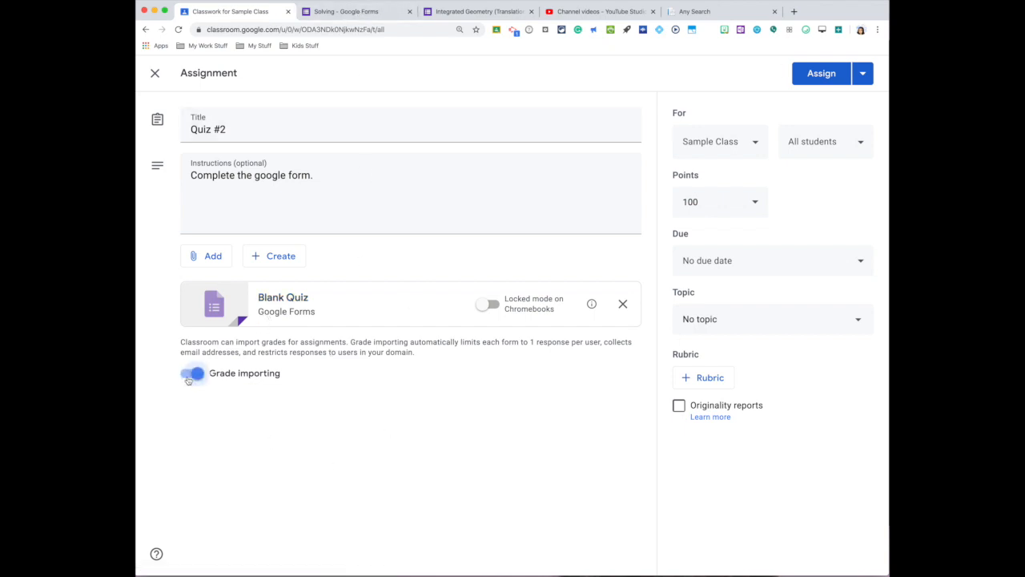
left_click(283, 298)
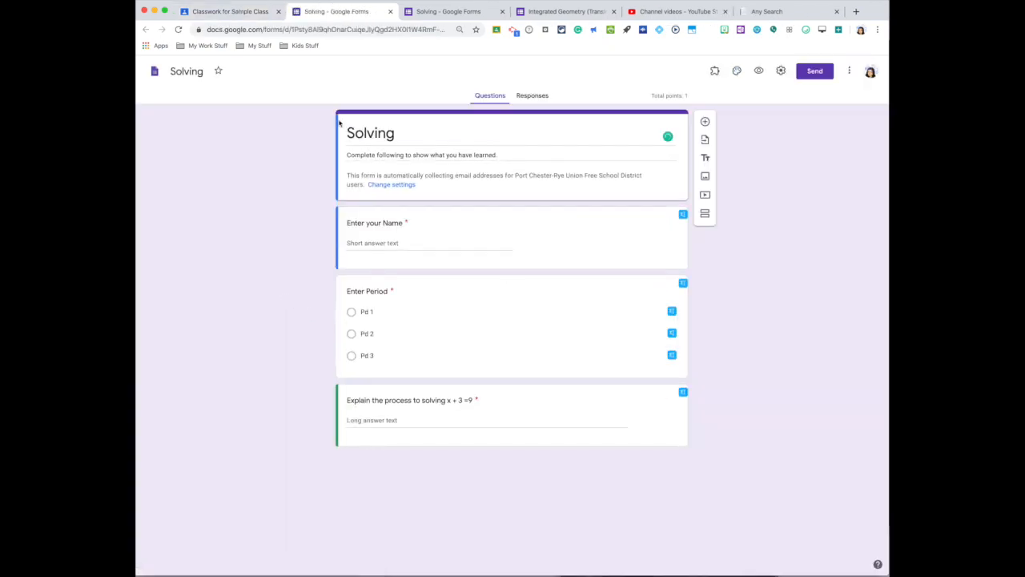
left_click(240, 11)
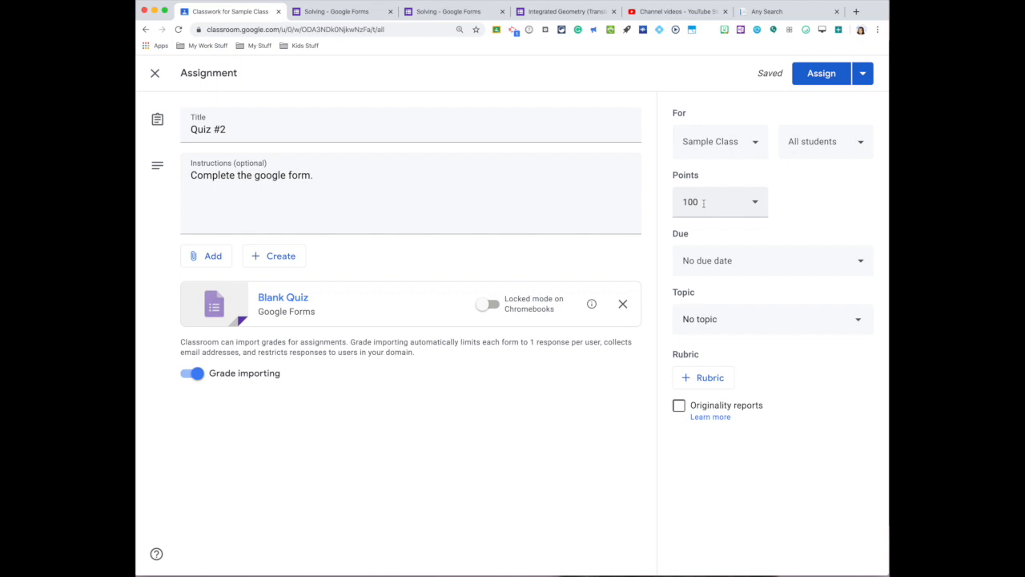
- Set the Quiz #2 due date to Apr 30, 2020, leaving the time empty
left_click(759, 264)
left_click(767, 311)
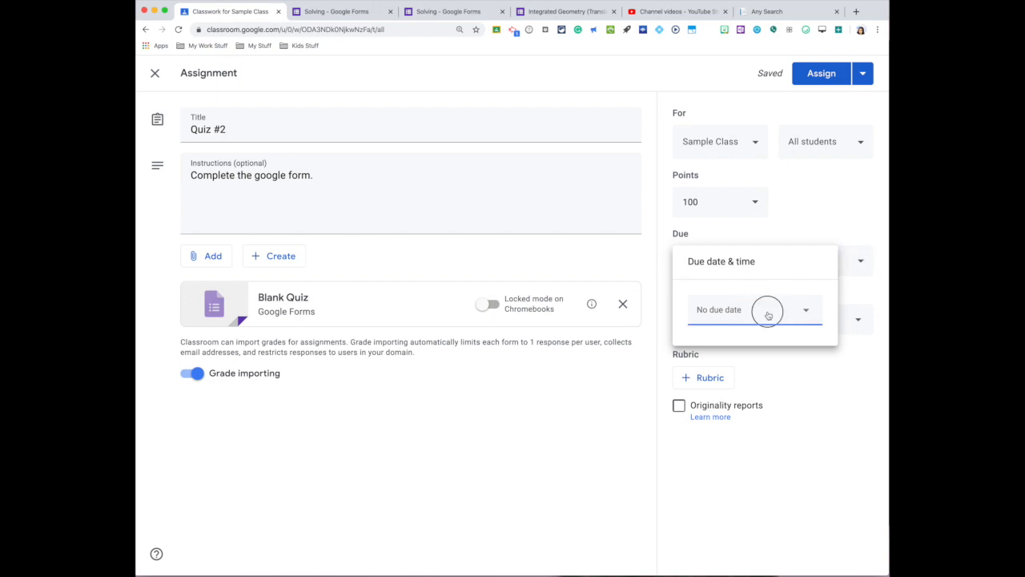
left_click(783, 450)
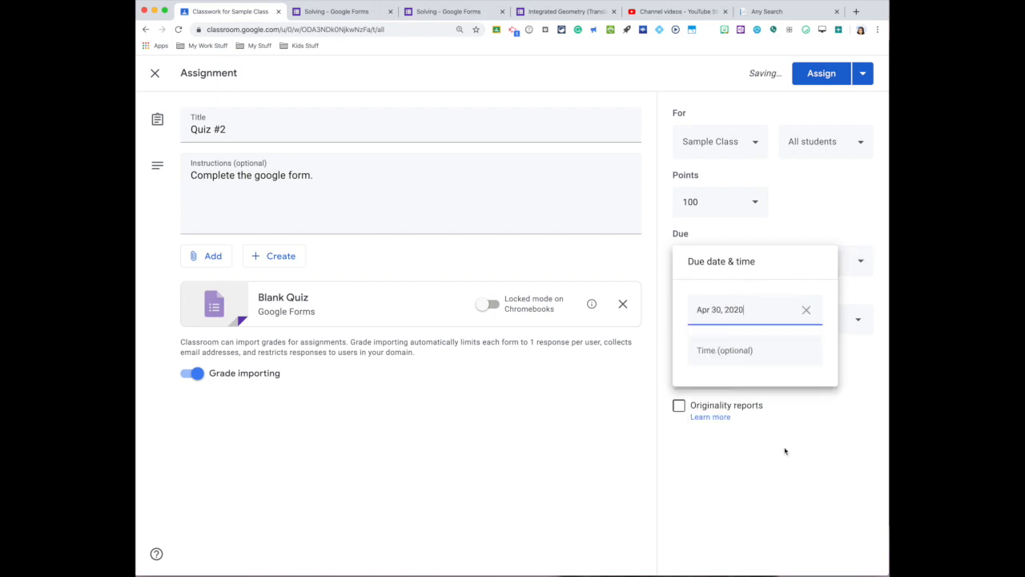
left_click(863, 294)
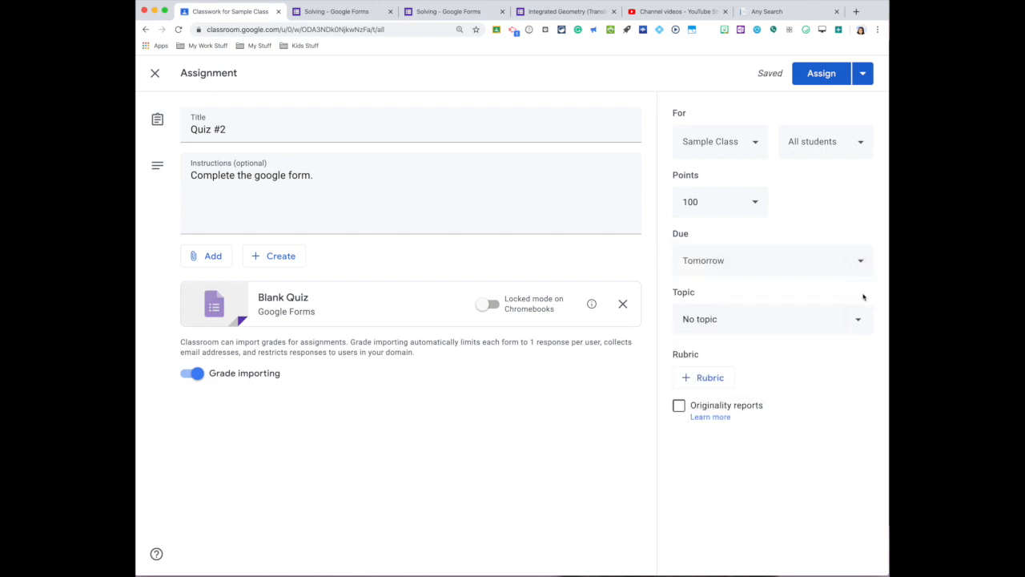
- File Quiz #2 under the Distance Learning Quizzes topic and assign it to all students in Sample Class
left_click(769, 325)
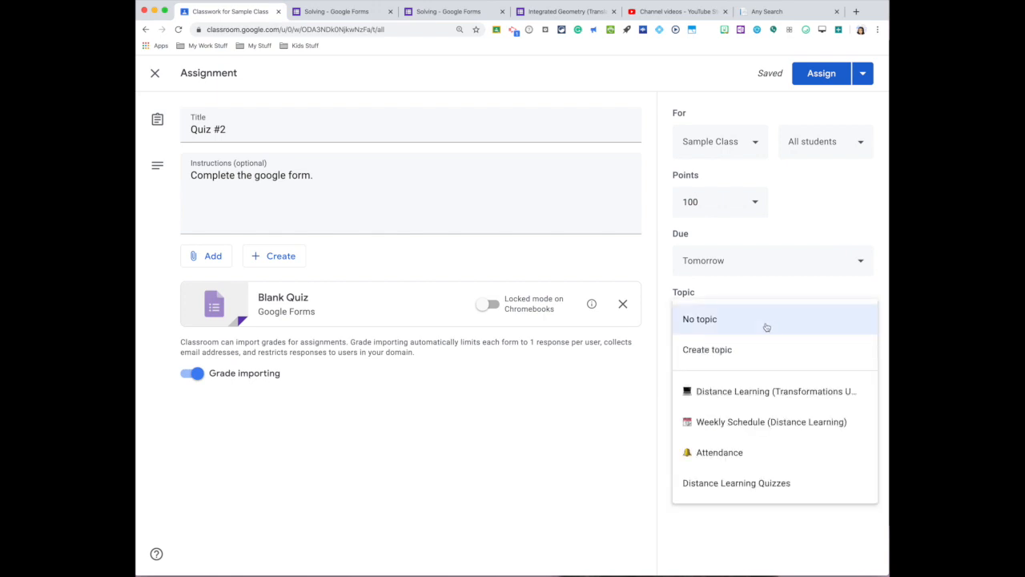
left_click(765, 394)
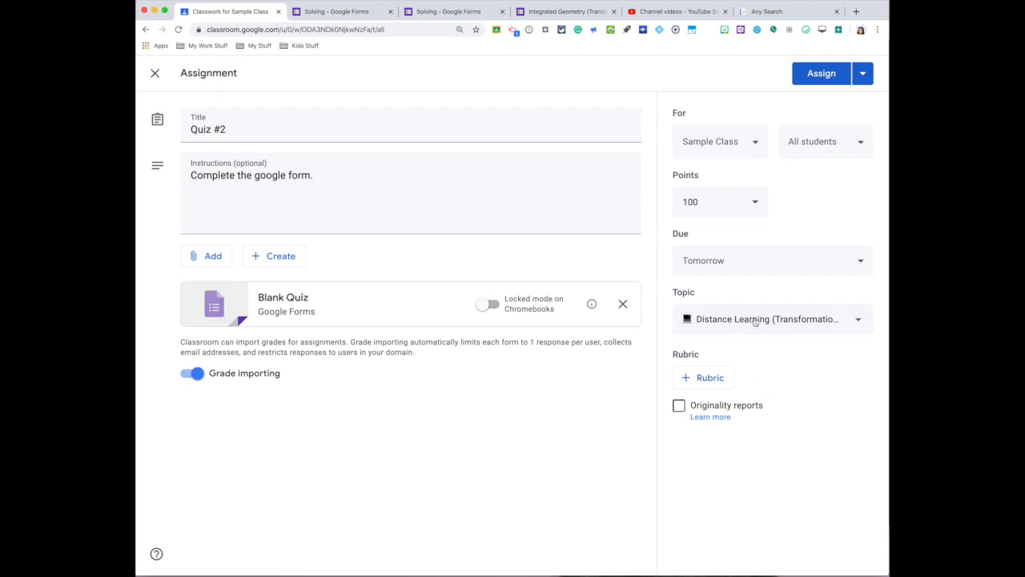
left_click(757, 323)
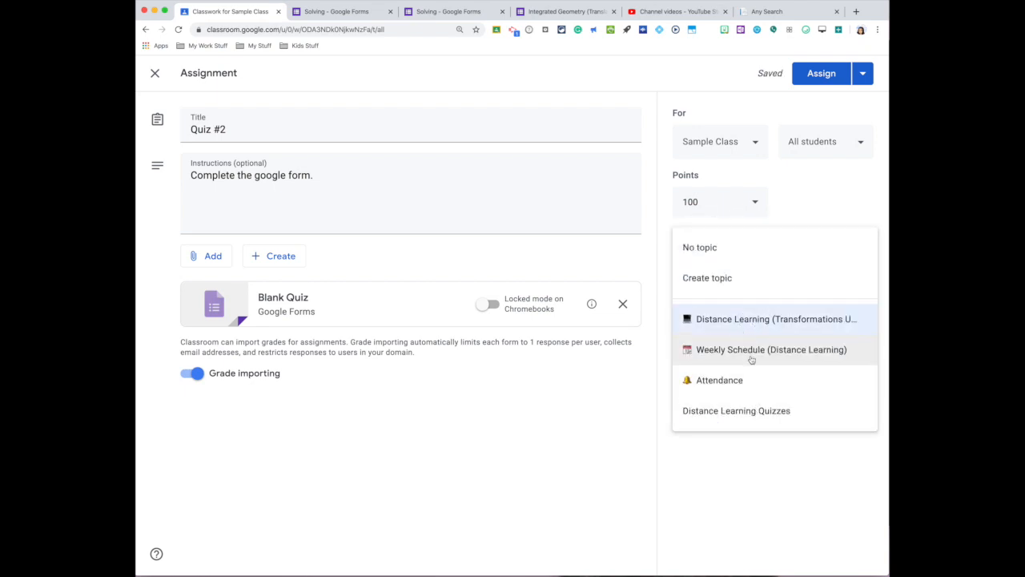
left_click(763, 411)
left_click(837, 77)
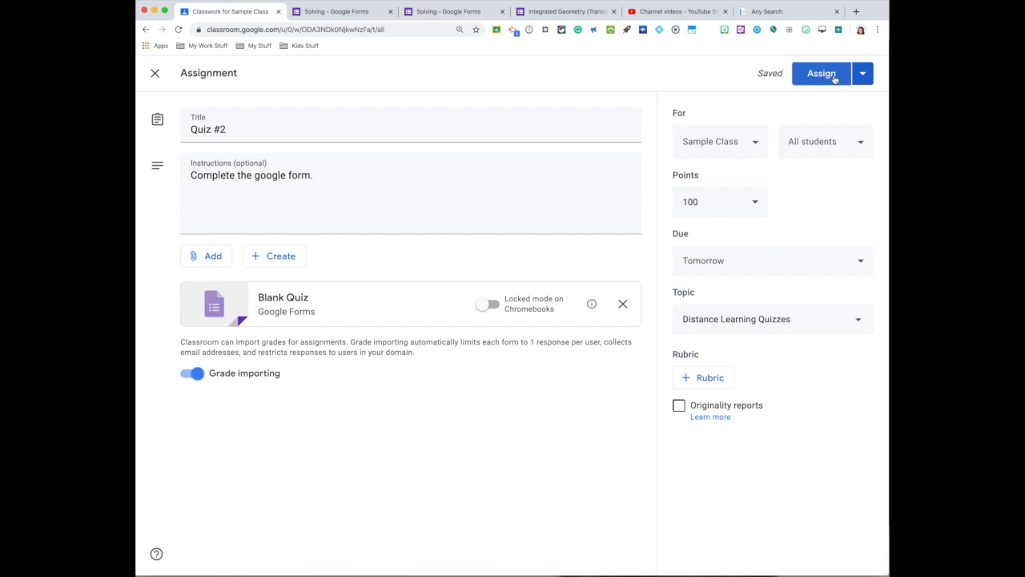
left_click(835, 77)
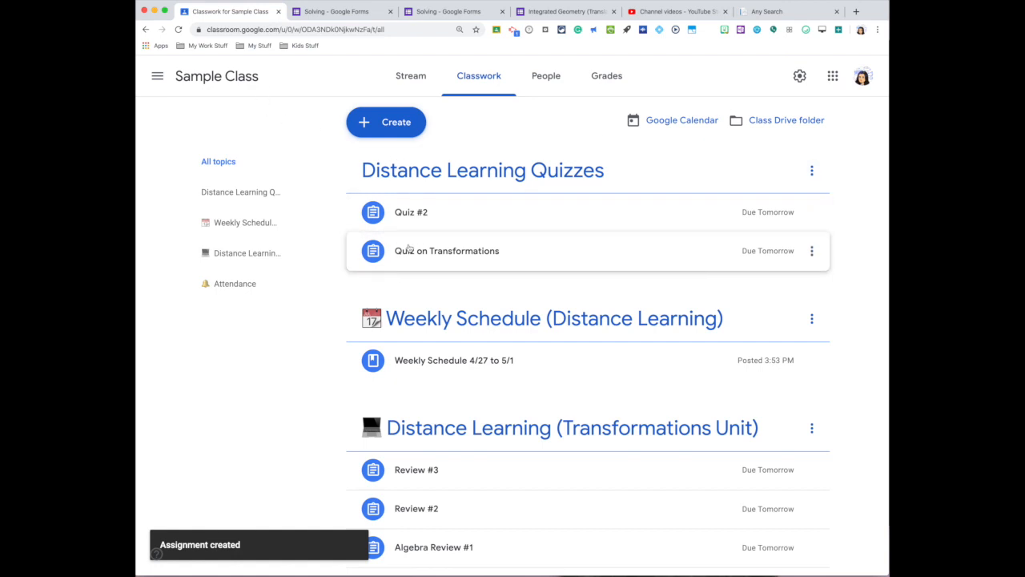
- Open the Quiz on Transformations assignment from the class stream and check its attached Translations and Reflections Quiz form
left_click(409, 80)
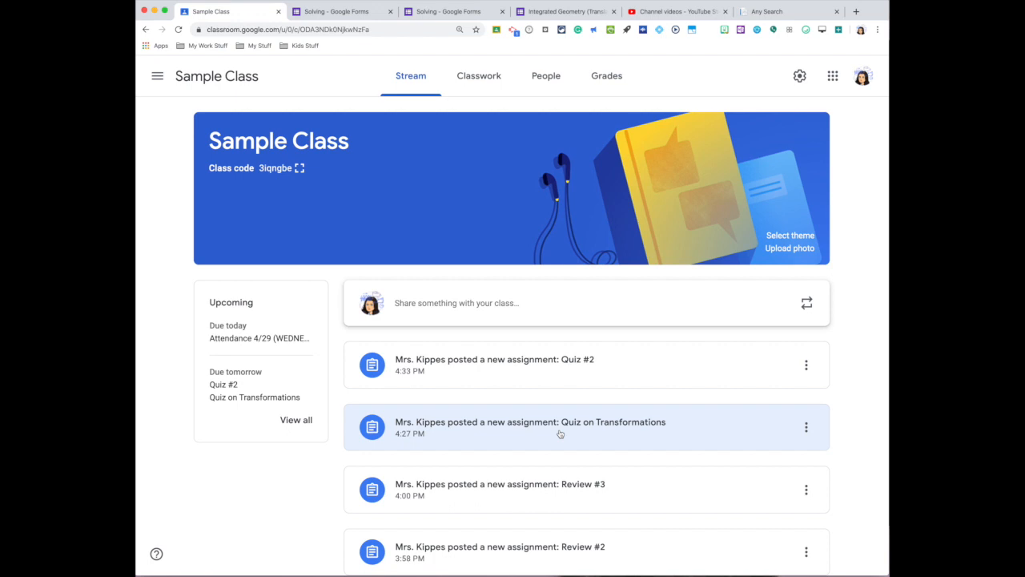
left_click(560, 433)
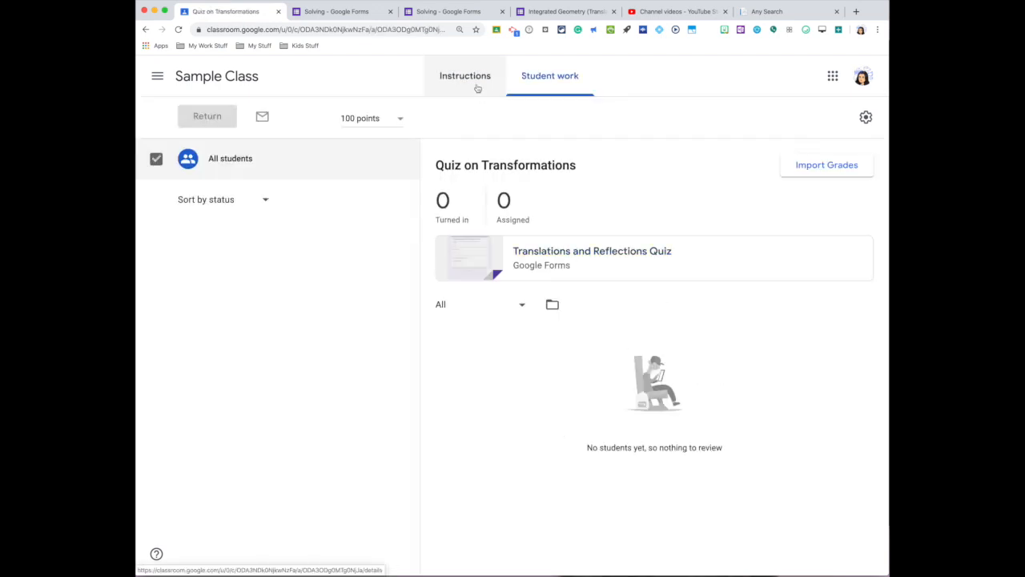
left_click(566, 255)
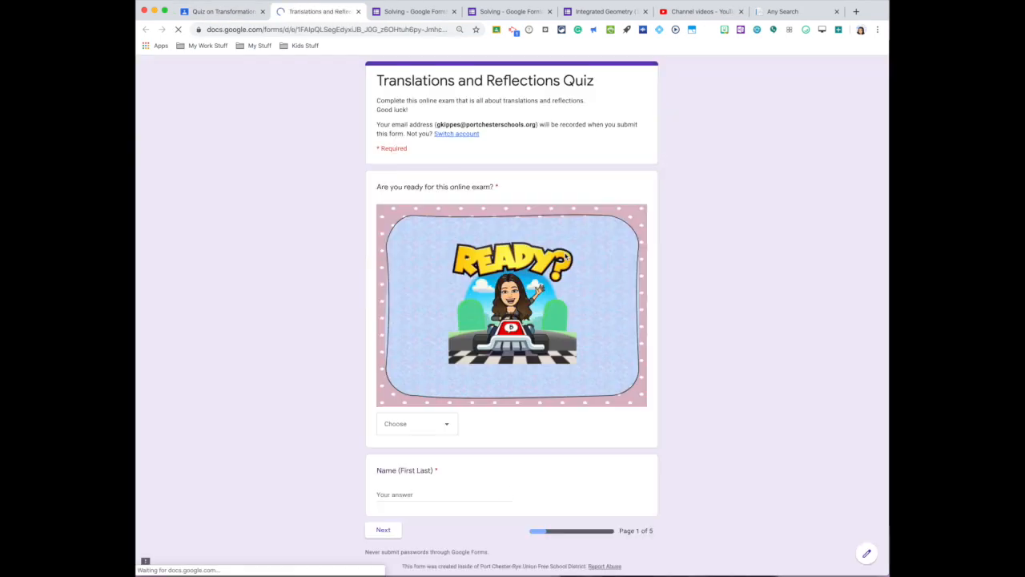
left_click(228, 12)
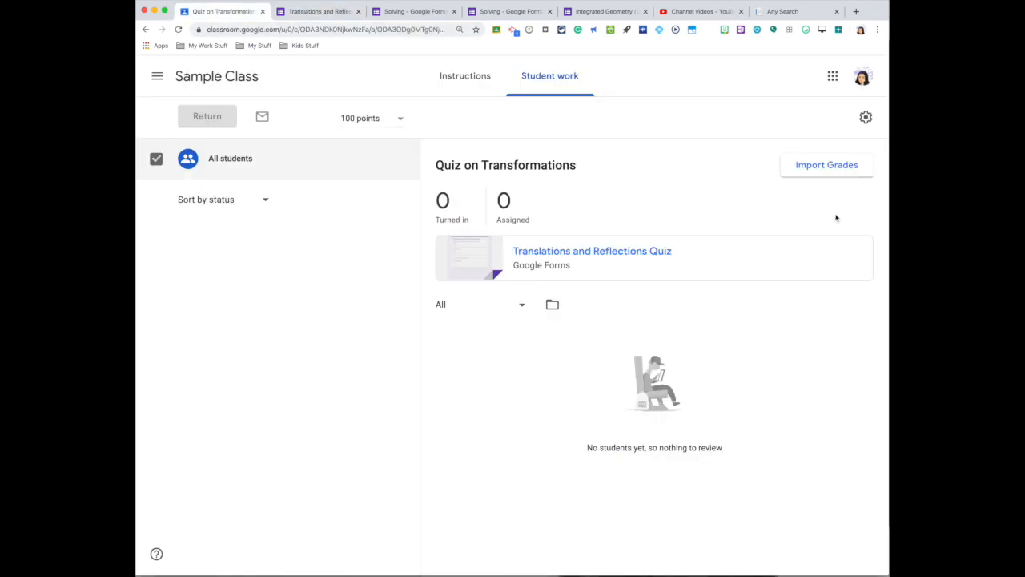
- Import the form grades into the Quiz on Transformations assignment and check its total points value
left_click(833, 166)
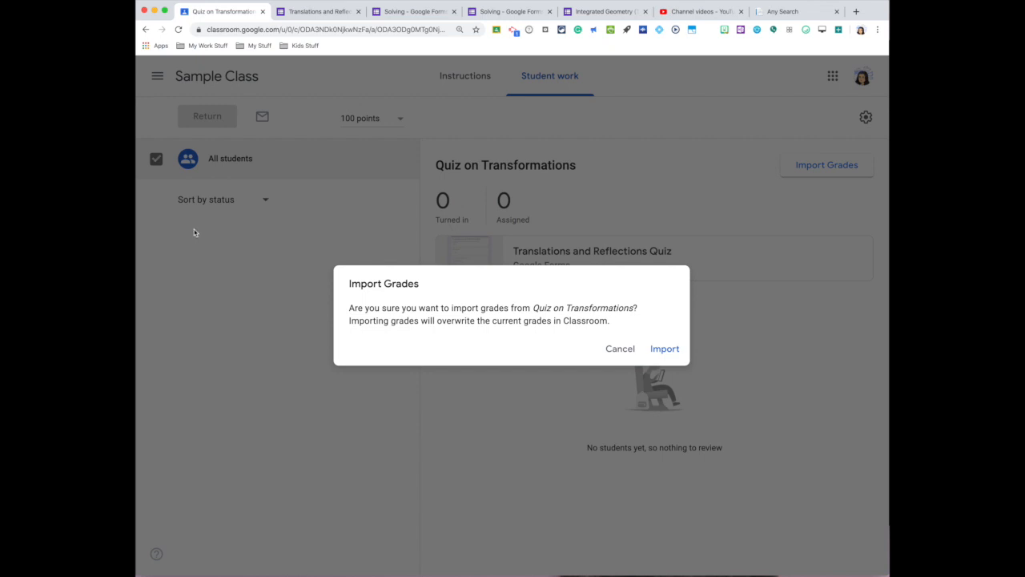
left_click(660, 351)
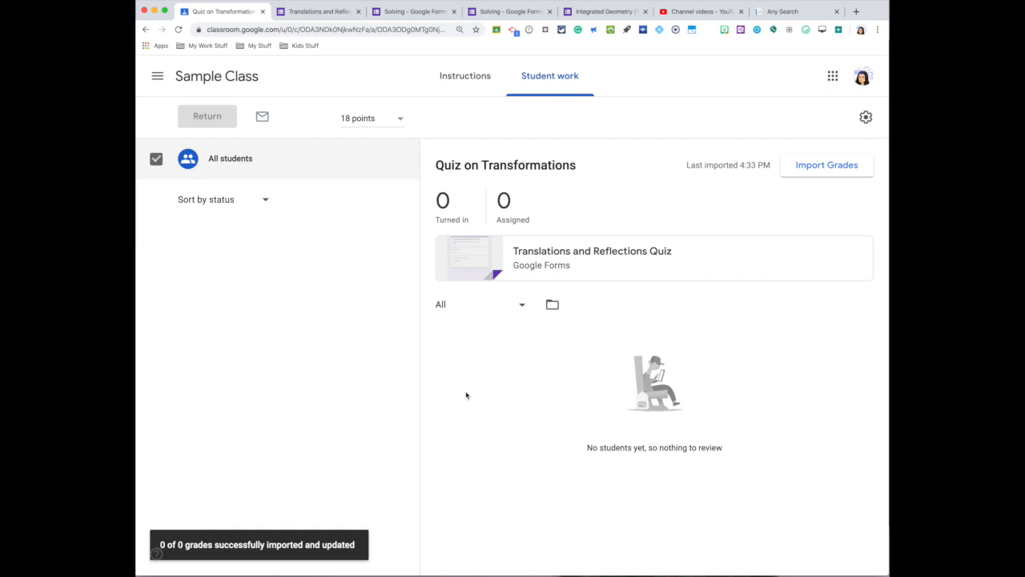
left_click(343, 117)
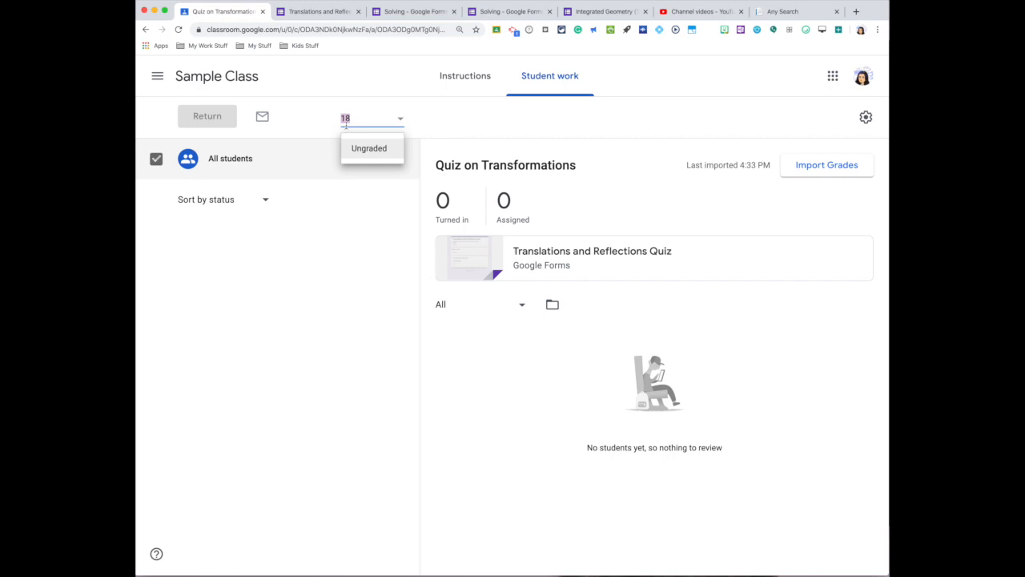
- Open the Quiz #2 assignment from the class stream, import its grades from the Solving form, and check its points value
left_click(237, 83)
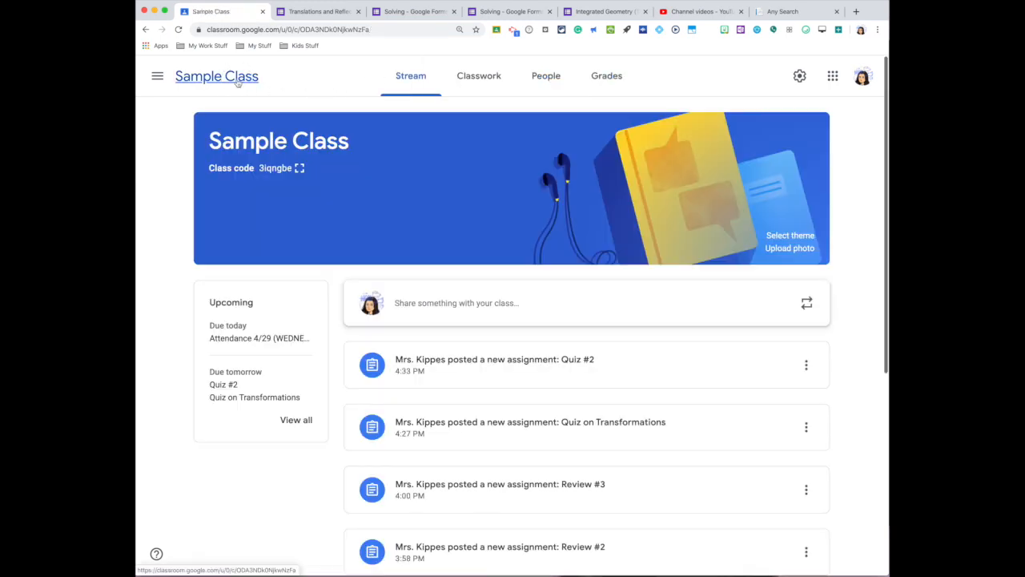
left_click(570, 366)
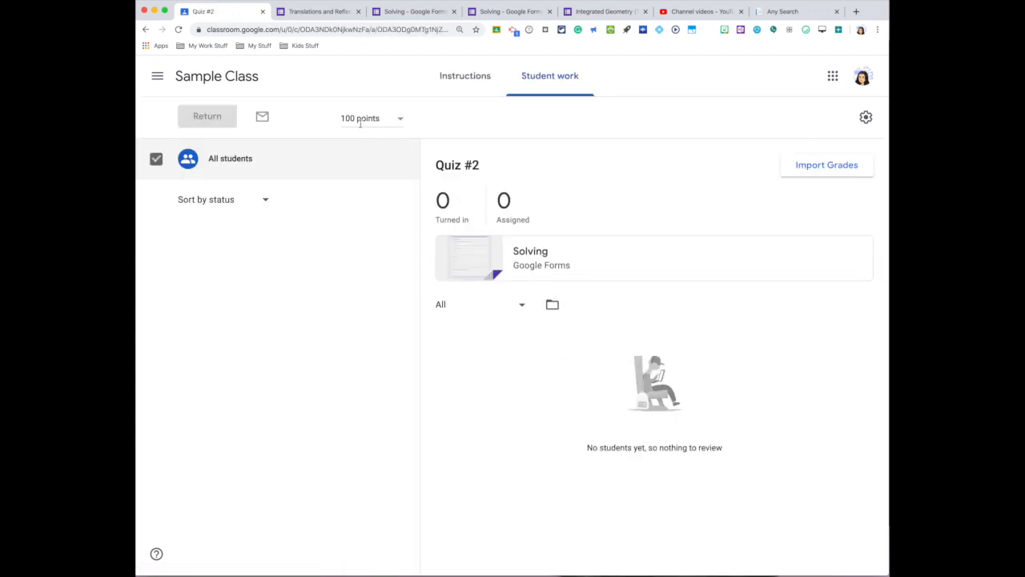
left_click(819, 170)
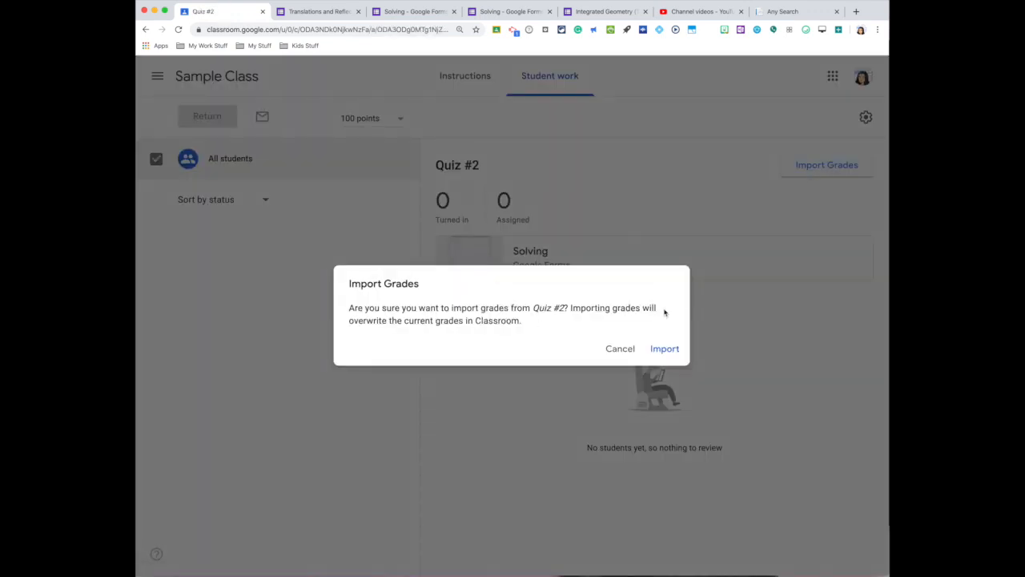
left_click(666, 349)
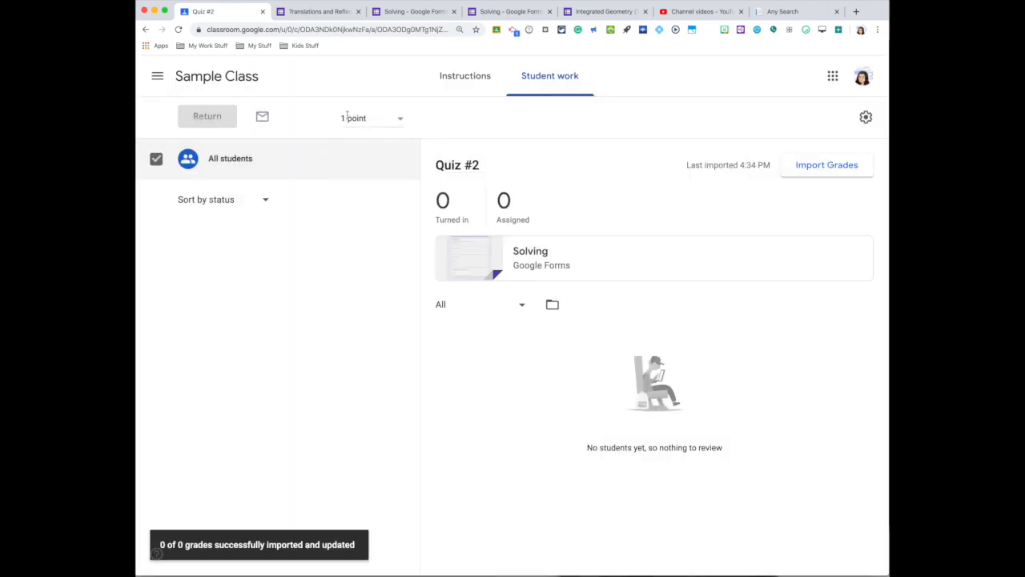
left_click(347, 118)
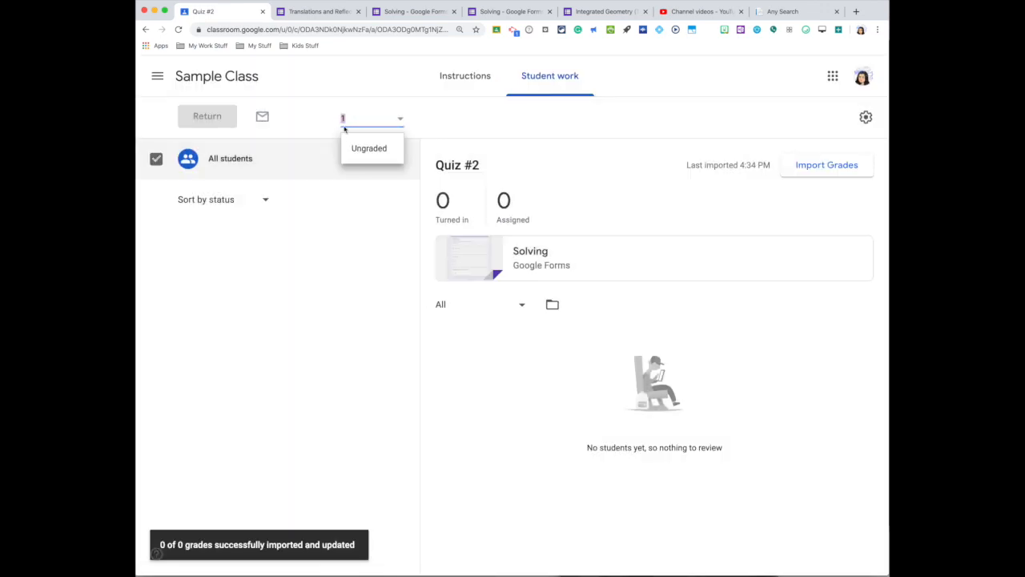
left_click(438, 124)
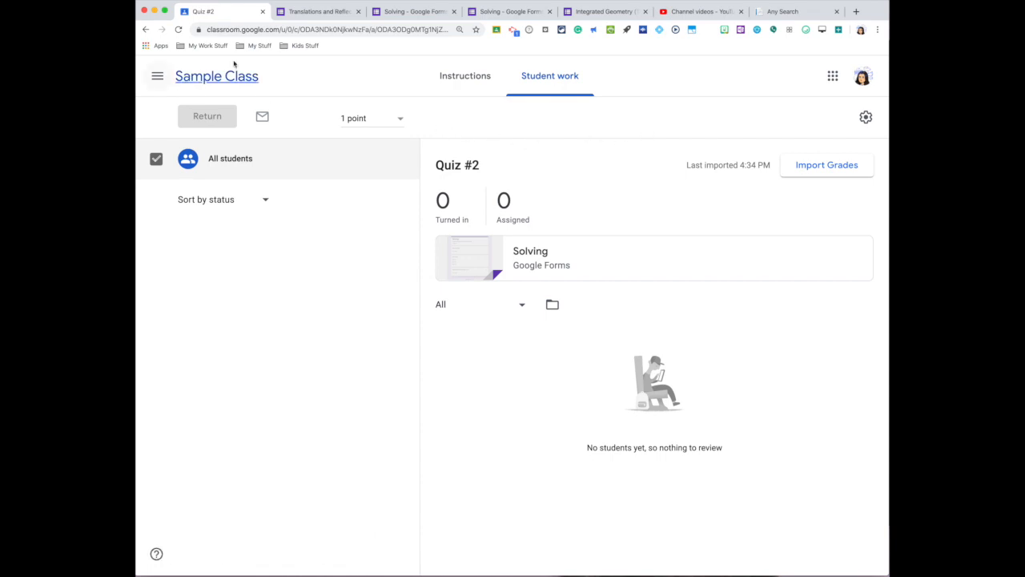
- Compare the Translations and Reflections Quiz student form with the Solving form in Google Forms, and look through the quiz's first page
left_click(314, 16)
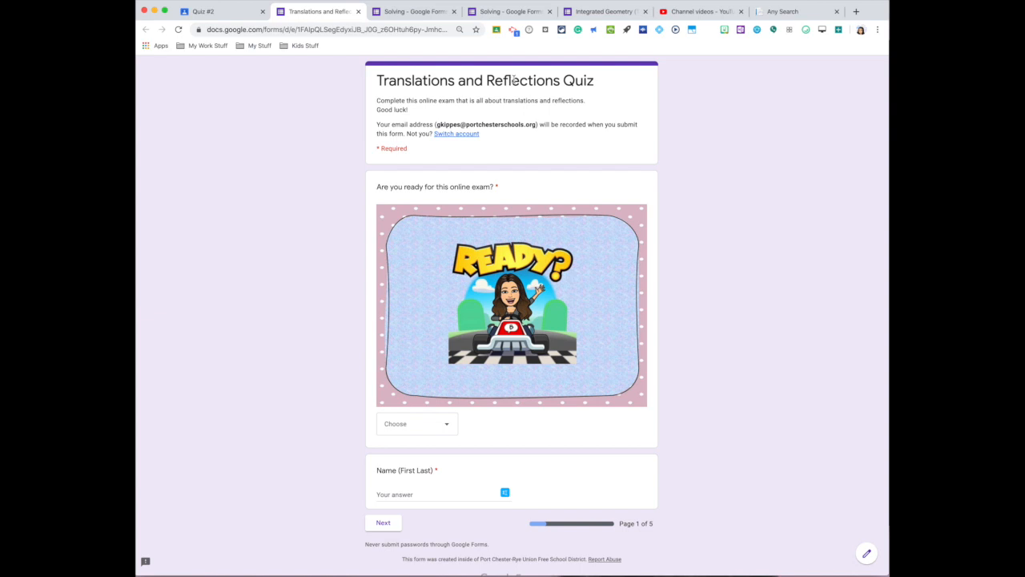
left_click(411, 12)
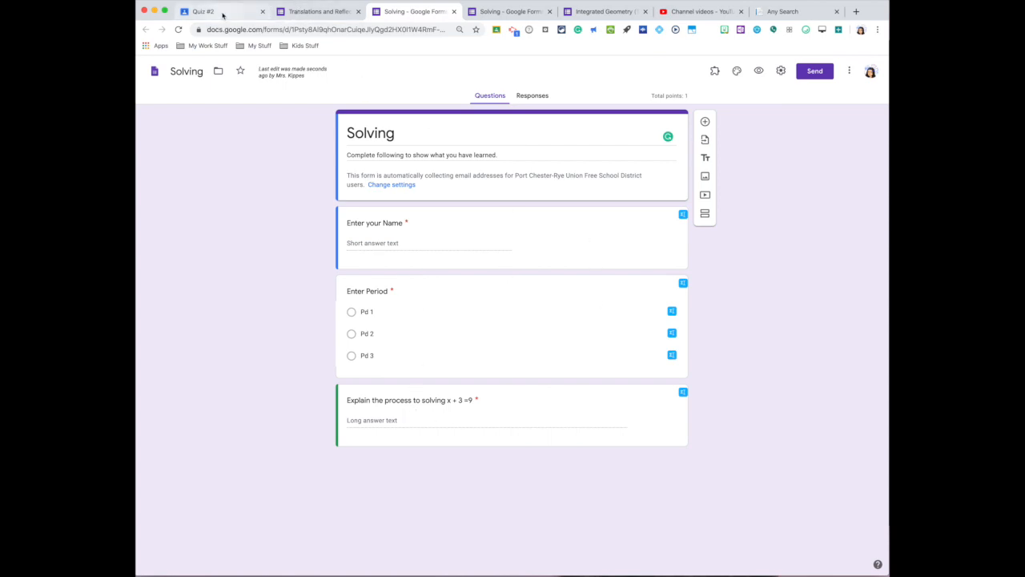
left_click(310, 11)
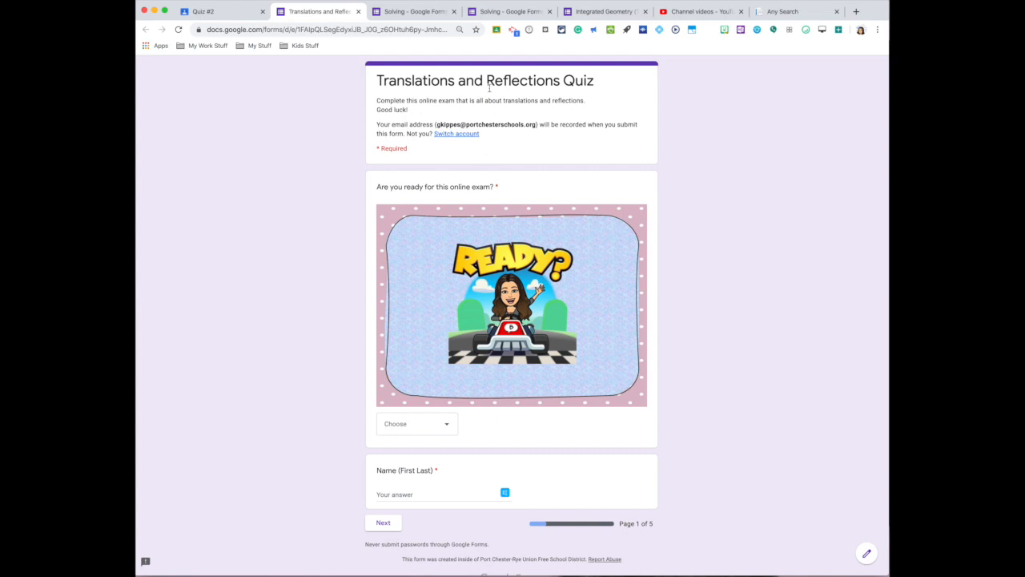
scroll(630, 227, "down", 2)
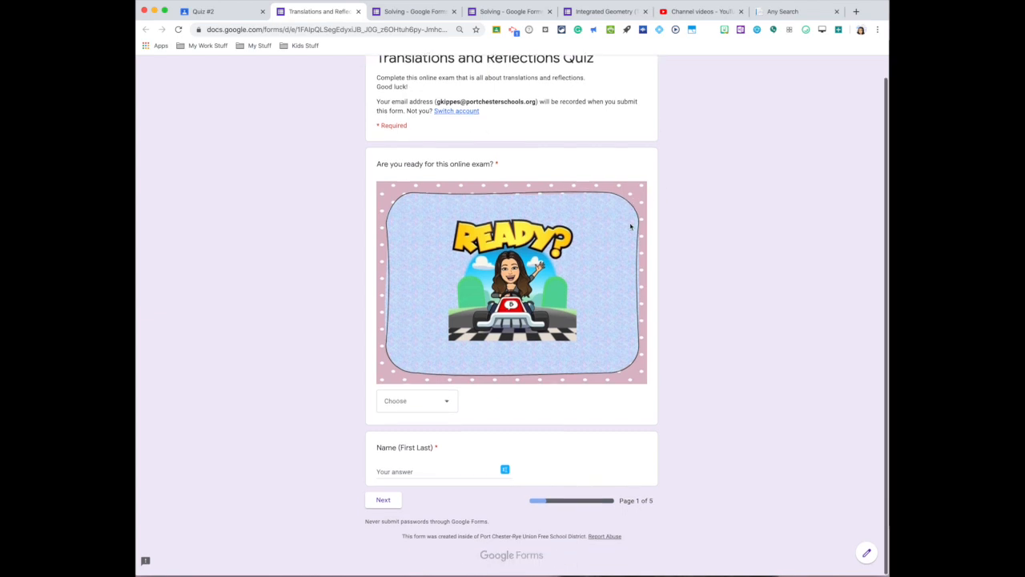
scroll(630, 227, "up", 2)
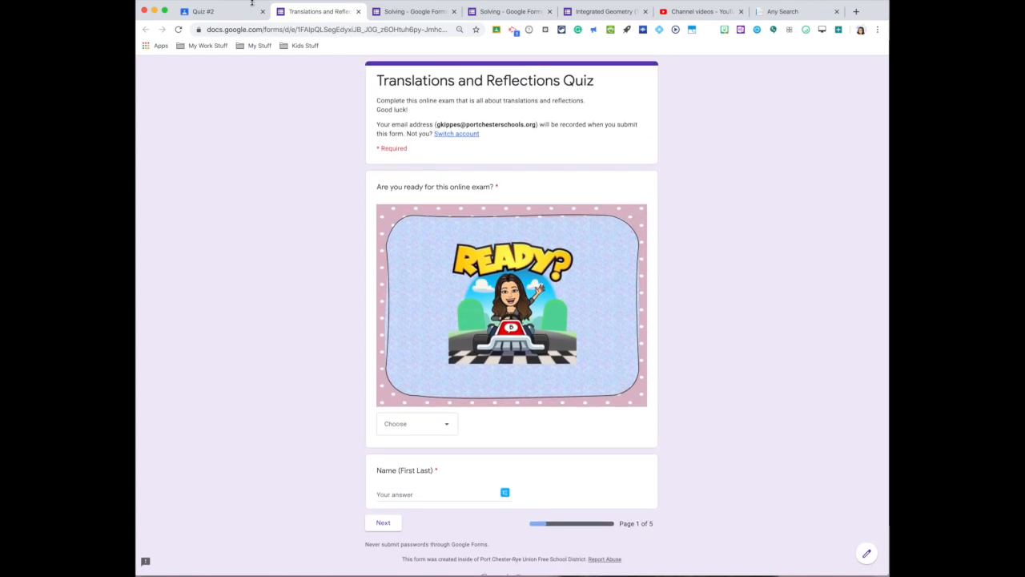